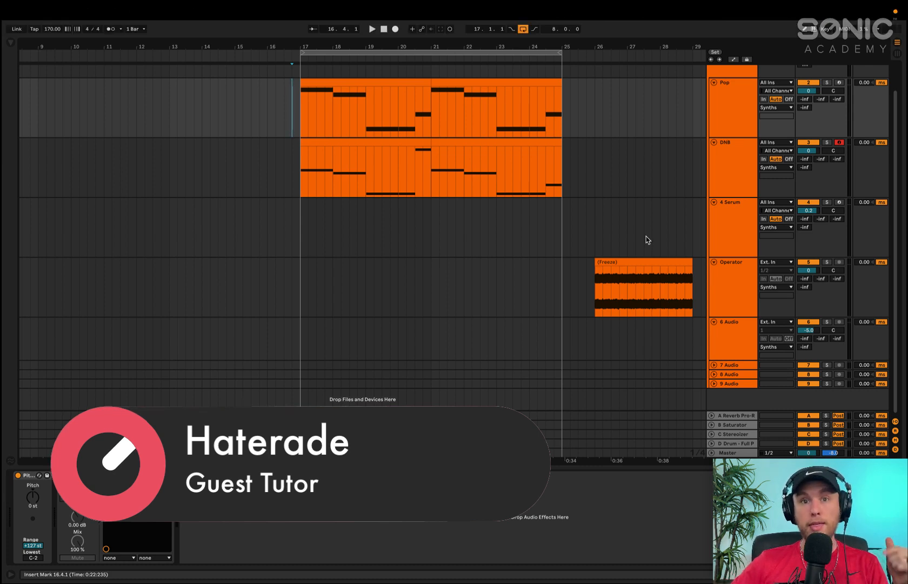
Open the ANA 2 synth on the Pop track, reposition its window and deactivate the DNB track
left_click(720, 135)
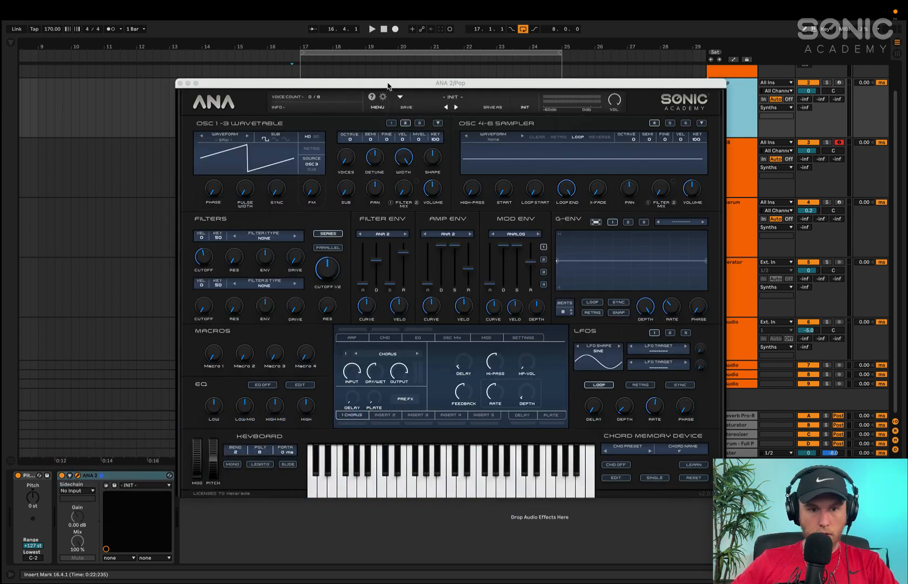
left_click_drag(388, 84, 376, 66)
left_click(808, 142)
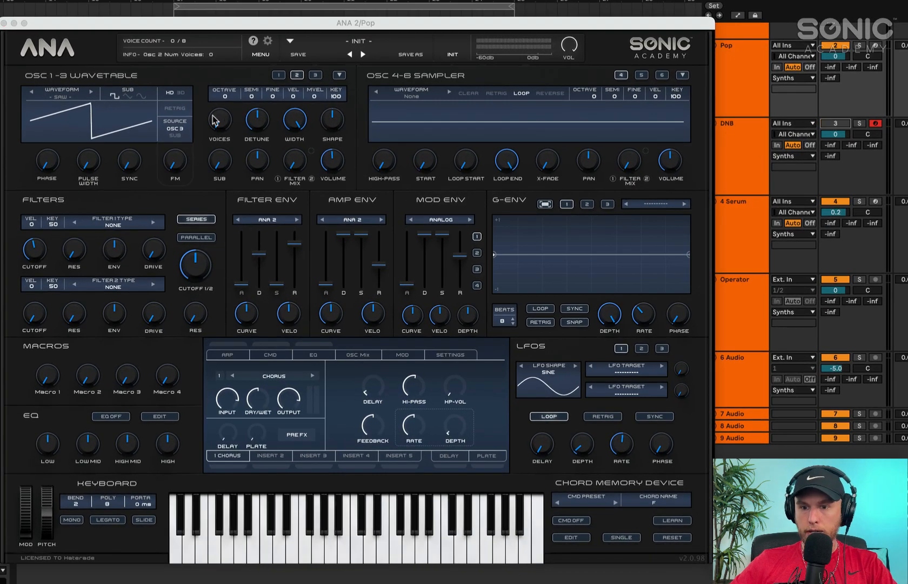
Set wavetable oscillators 1 and 2 to octave -2 with 5 voices each
left_click(279, 75)
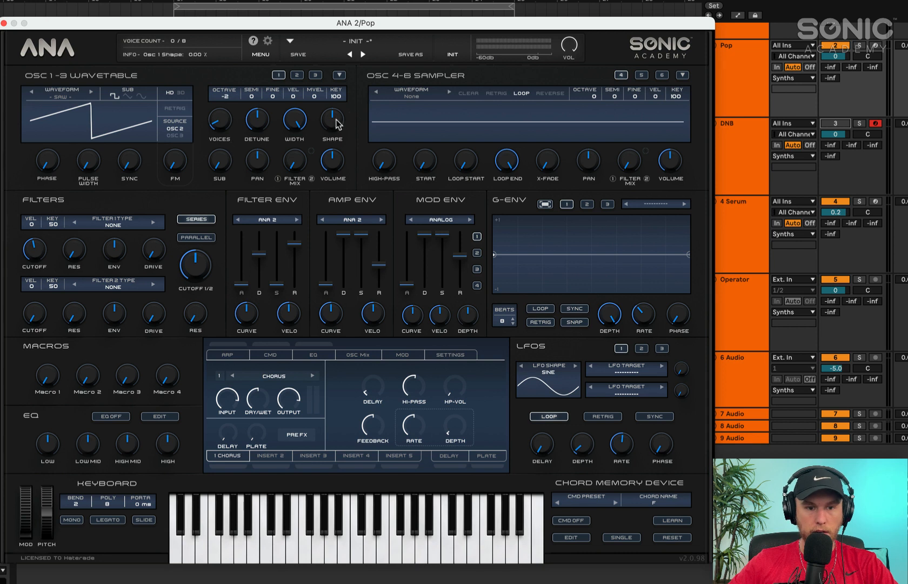
left_click(297, 75)
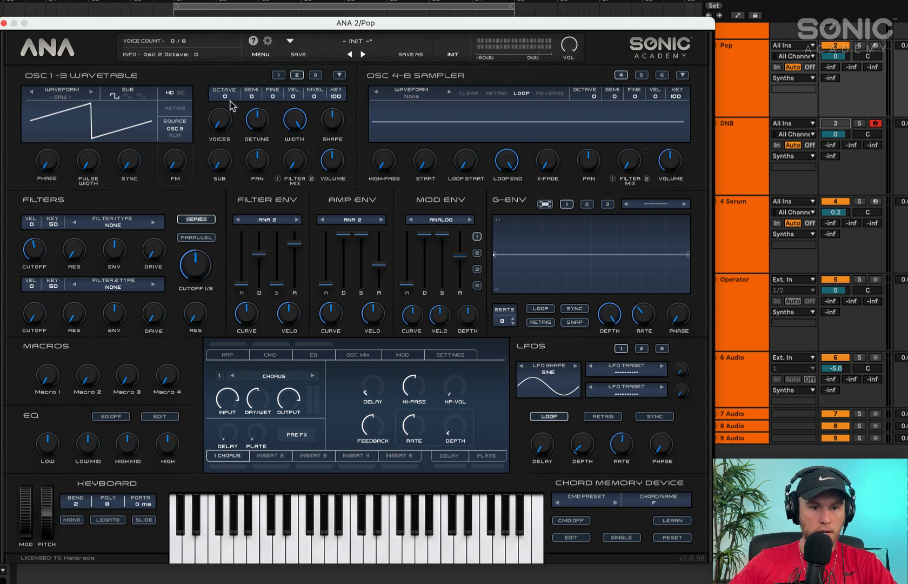
left_click_drag(219, 119, 220, 109)
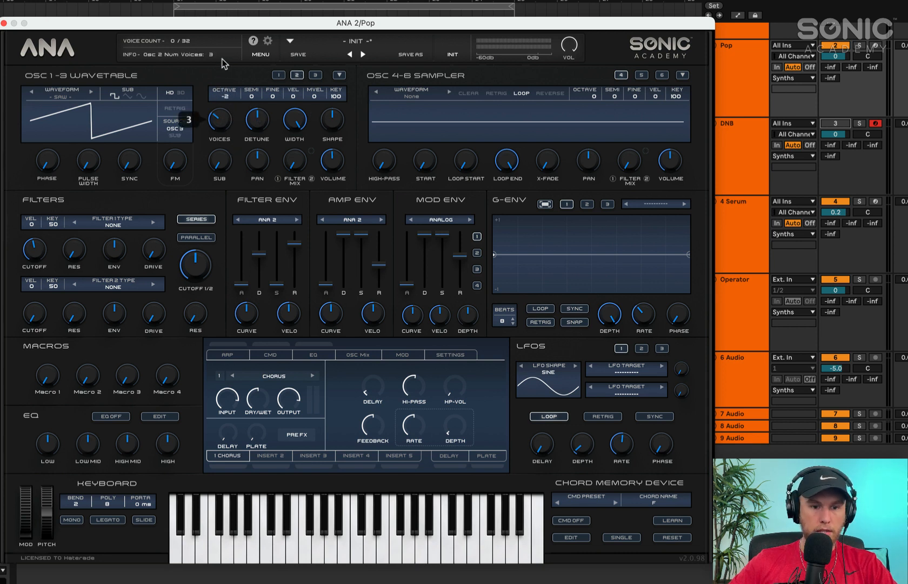
left_click_drag(223, 43, 224, 31)
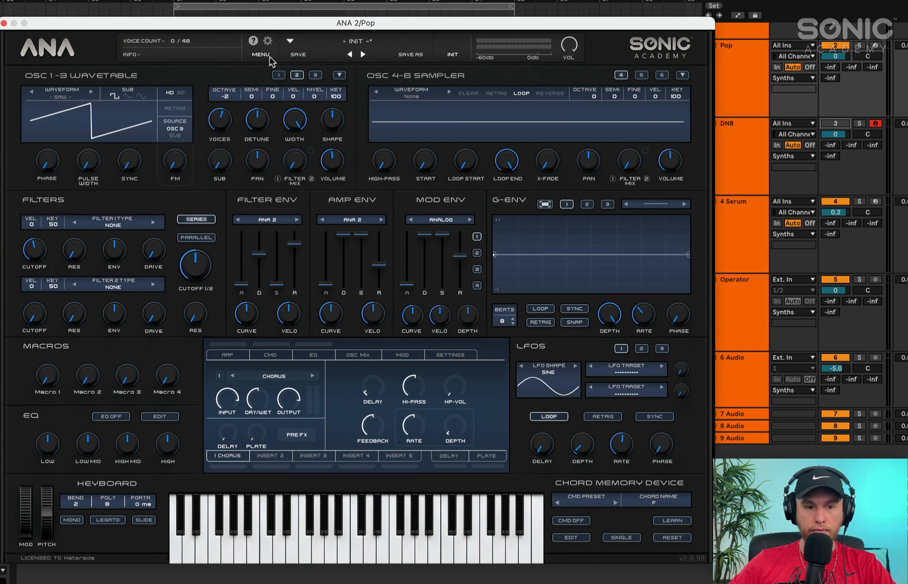
left_click(279, 75)
left_click_drag(220, 119, 226, 96)
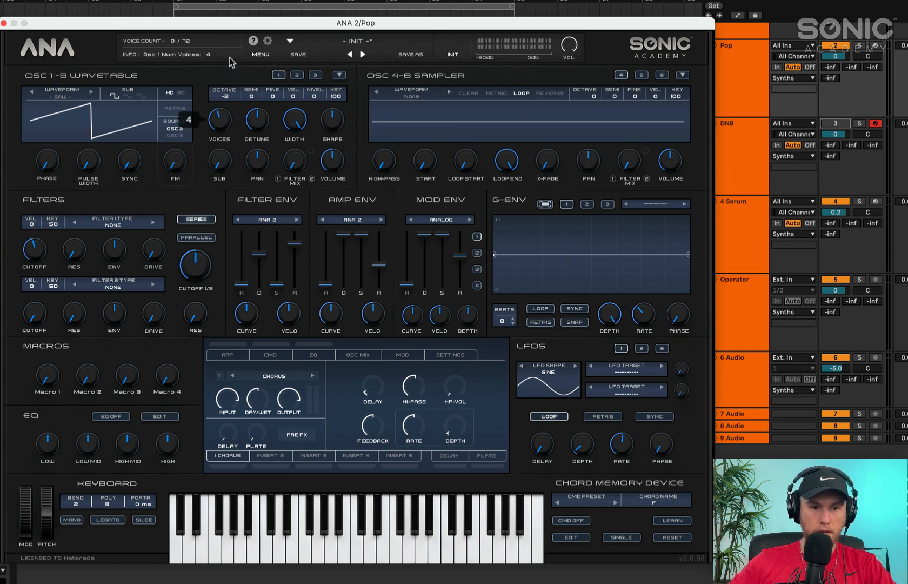
left_click_drag(233, 53, 232, 53)
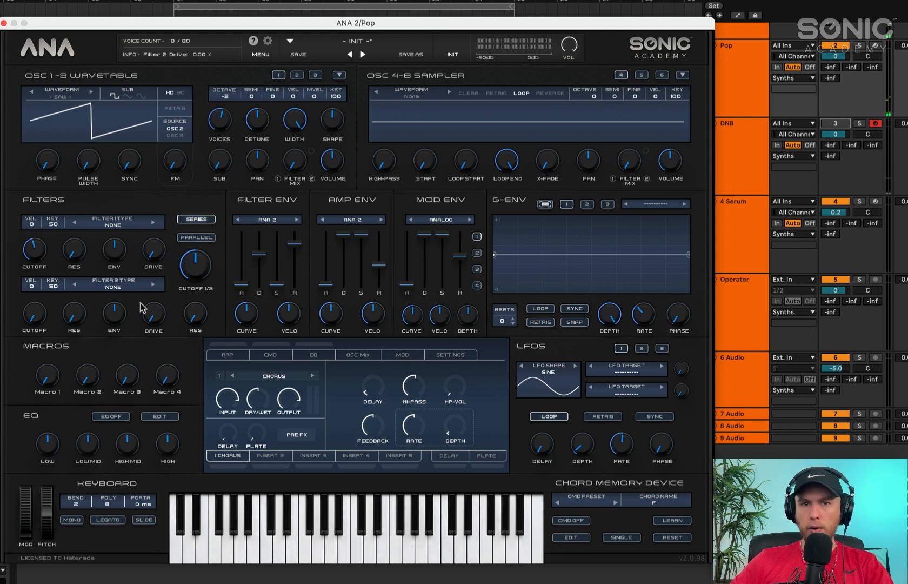
Set filter 1 to the analog type Mogy - LP and bring the combined filter 1/2 cutoff down to 20 Hz
left_click(112, 225)
mouse_move(134, 260)
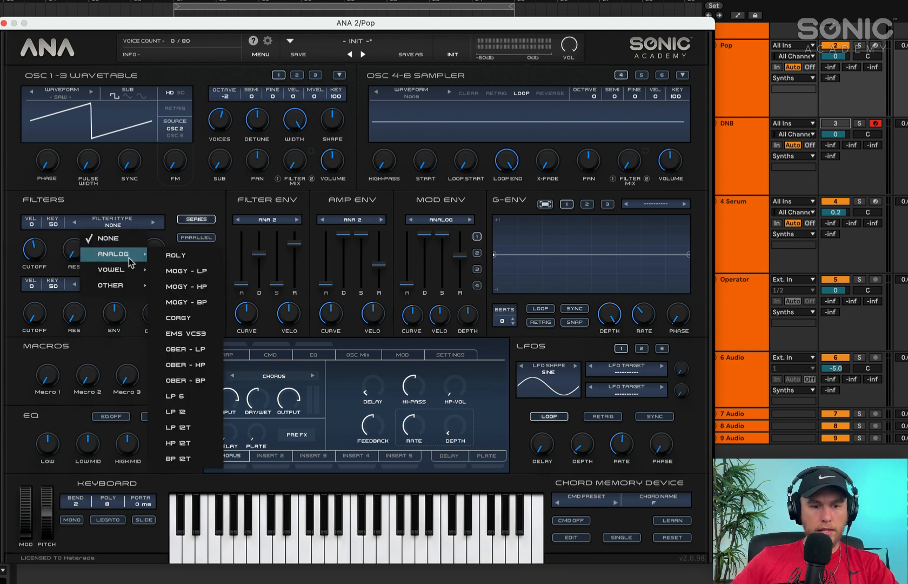
left_click(184, 270)
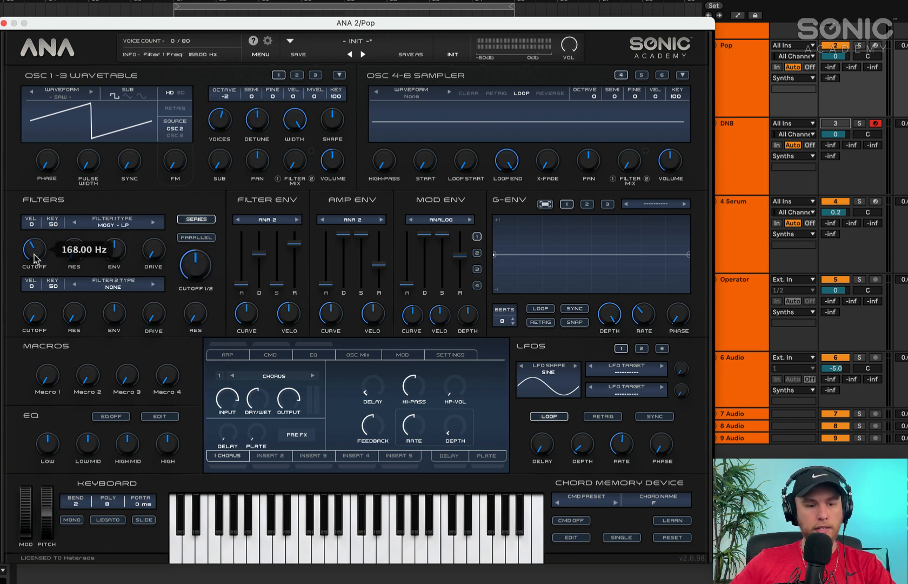
left_click_drag(192, 273, 201, 417)
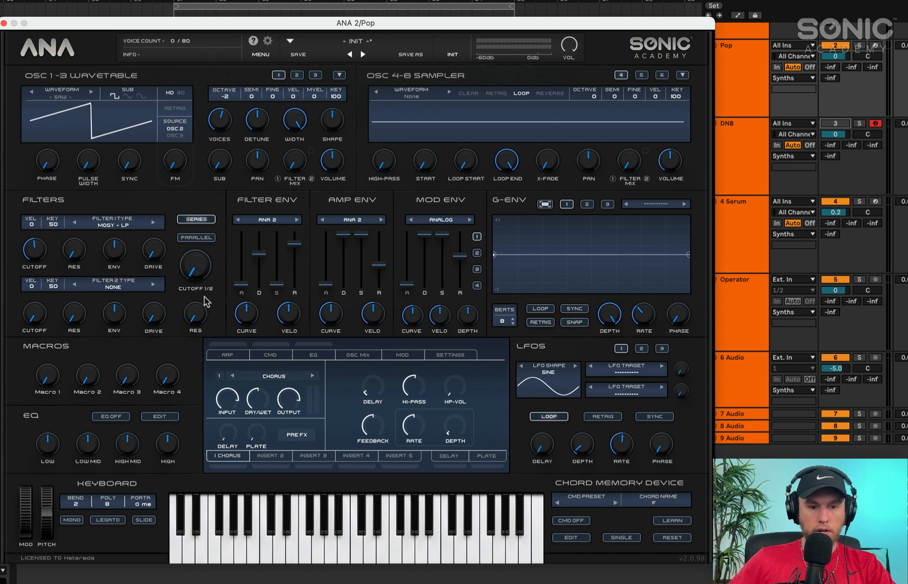
Raise filter 1's own cutoff and add a moderate amount of drive to it
left_click(39, 246)
left_click_drag(39, 240, 47, 242)
left_click_drag(148, 251, 161, 189)
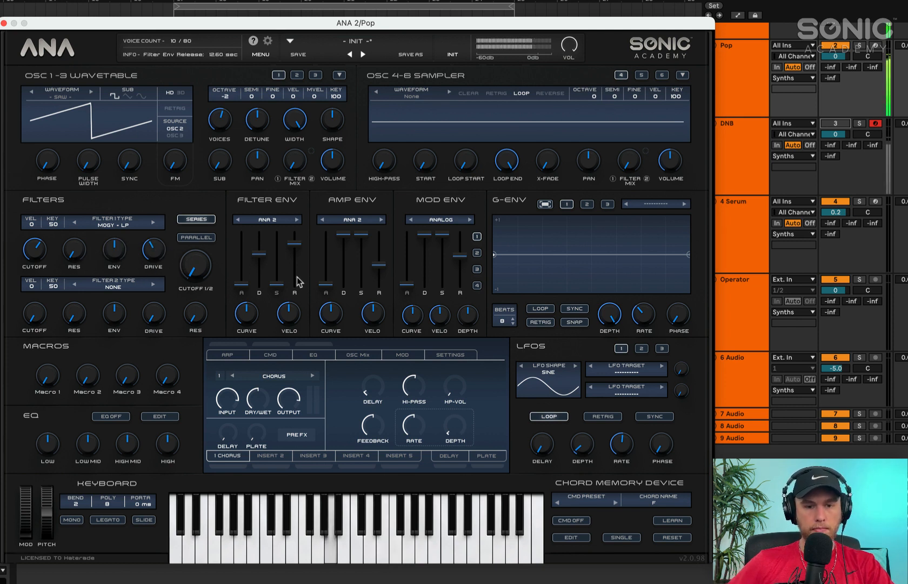
Shorten the filter envelope's release to its minimum, raise filter 1's envelope amount and resonance, and fine-tune its cutoff
left_click_drag(296, 260, 295, 287)
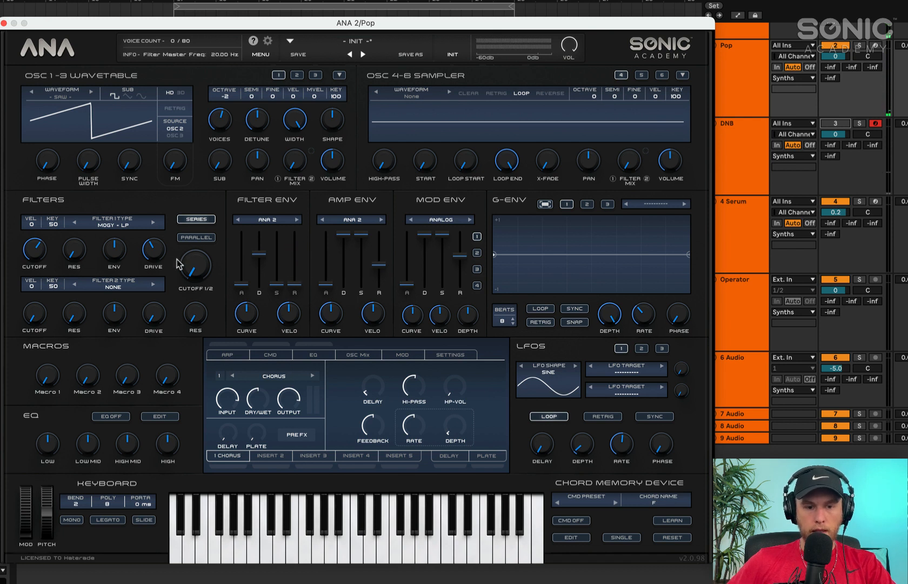
left_click_drag(125, 254, 128, 226)
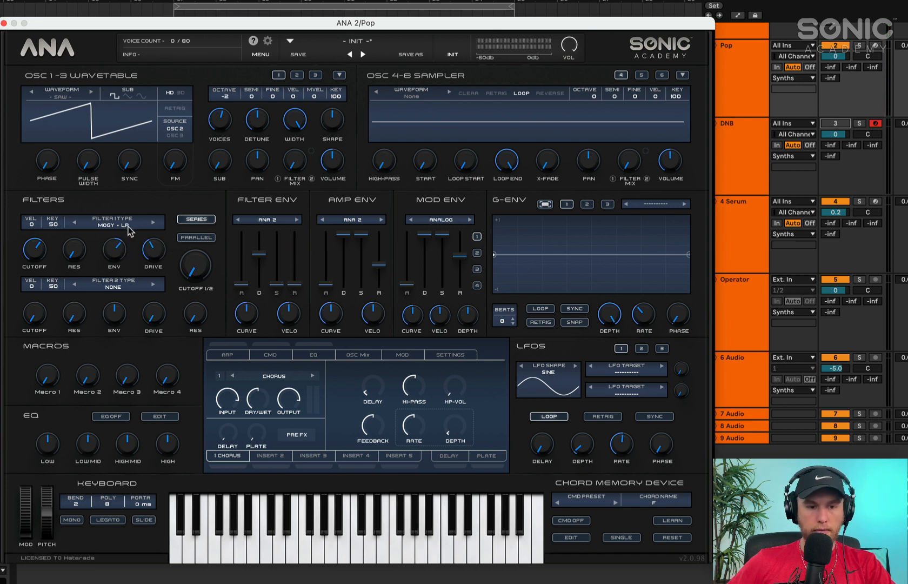
left_click_drag(75, 253, 80, 239)
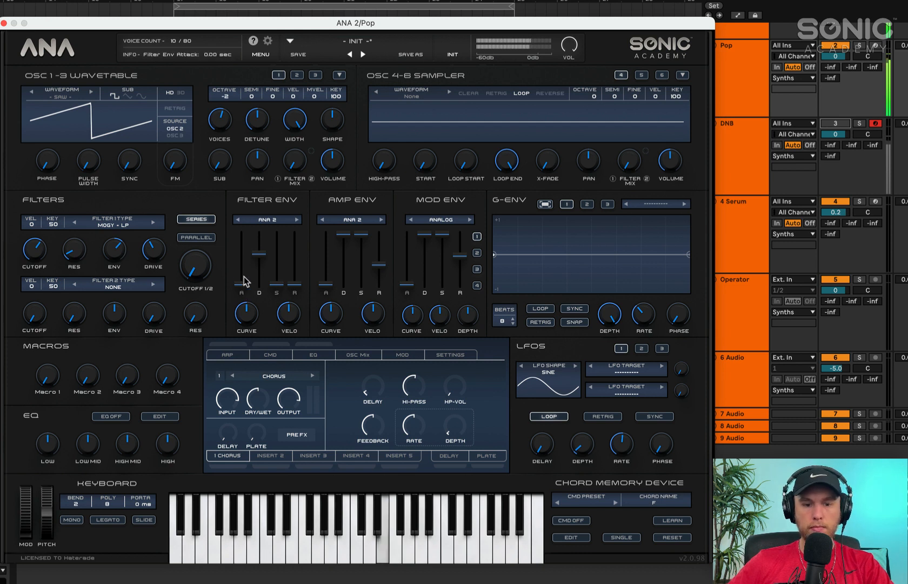
mouse_move(35, 260)
left_mouse_down()
mouse_move(39, 271)
mouse_move(34, 254)
left_mouse_up()
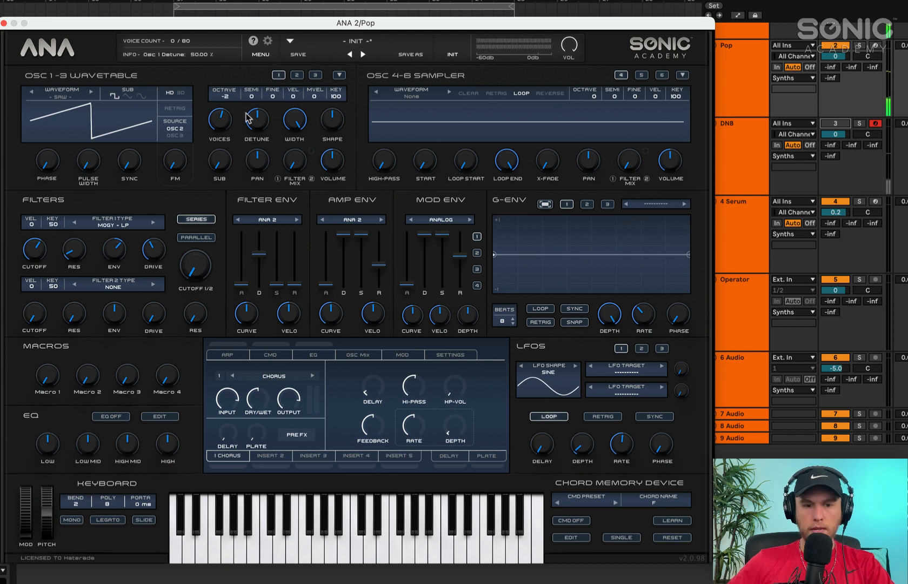
Set wavetable oscillator 3 to octave -3 with 1 voice and lower its volume
left_click(314, 76)
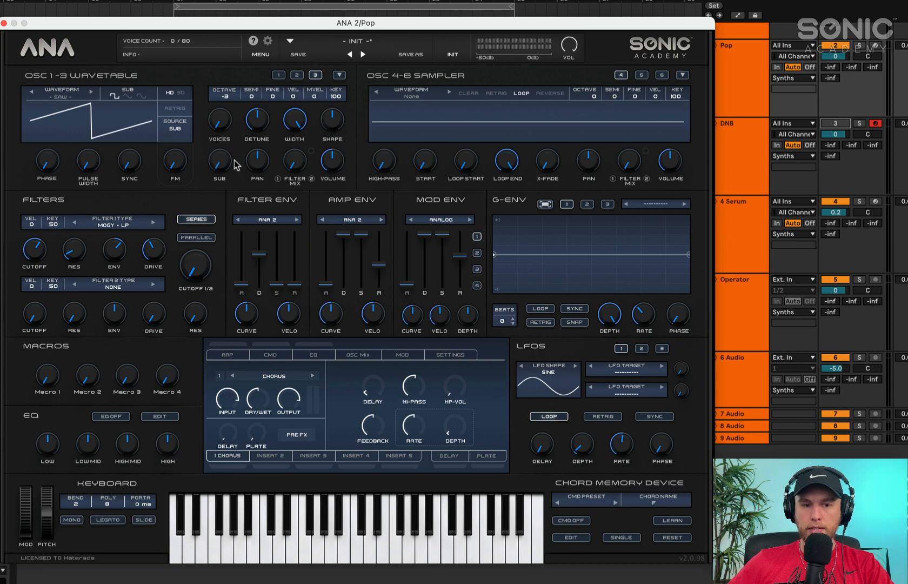
mouse_move(226, 114)
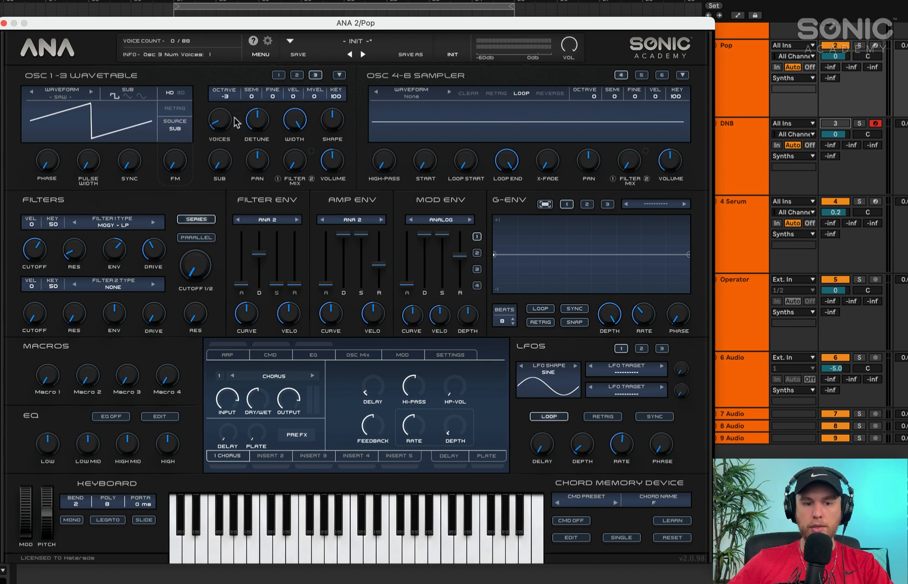
left_click_drag(334, 165, 333, 211)
Raise the volumes of oscillator 2 to about -4.5 dB and oscillator 1 by ear, and fine-tune oscillator 3's volume downward
left_click(297, 75)
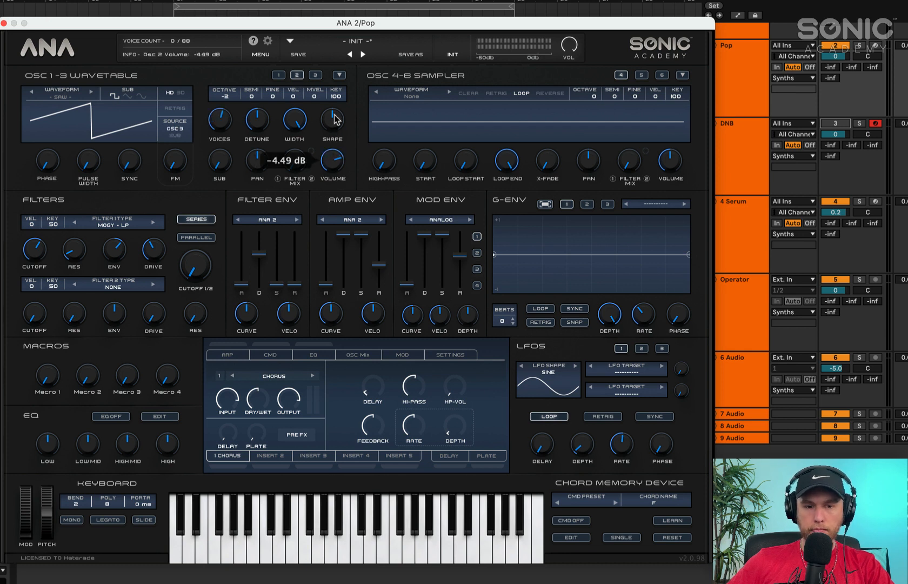
left_click(278, 75)
left_click_drag(330, 161, 331, 115)
left_click(313, 76)
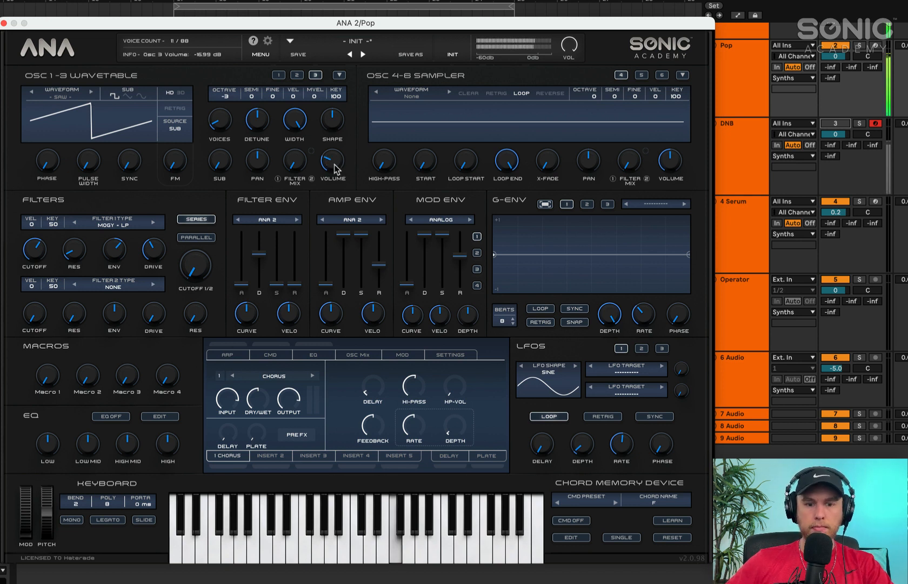
left_click_drag(334, 164, 334, 170)
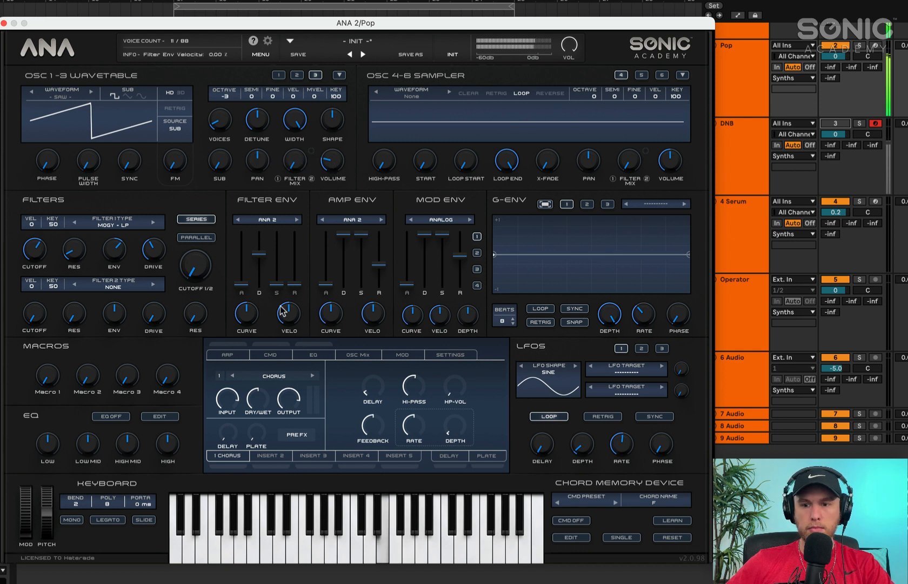
Reduce filter 1's drive, shorten the amp envelope's release to its minimum and lower its sustain
left_click_drag(153, 248, 153, 273)
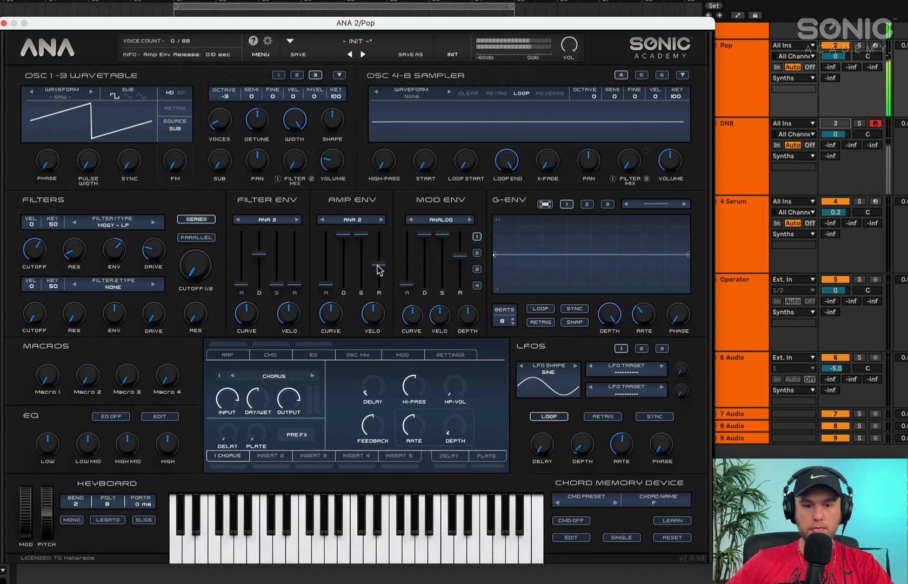
left_click_drag(380, 269, 380, 285)
mouse_move(363, 237)
left_mouse_down()
mouse_move(361, 285)
mouse_move(362, 251)
left_mouse_up()
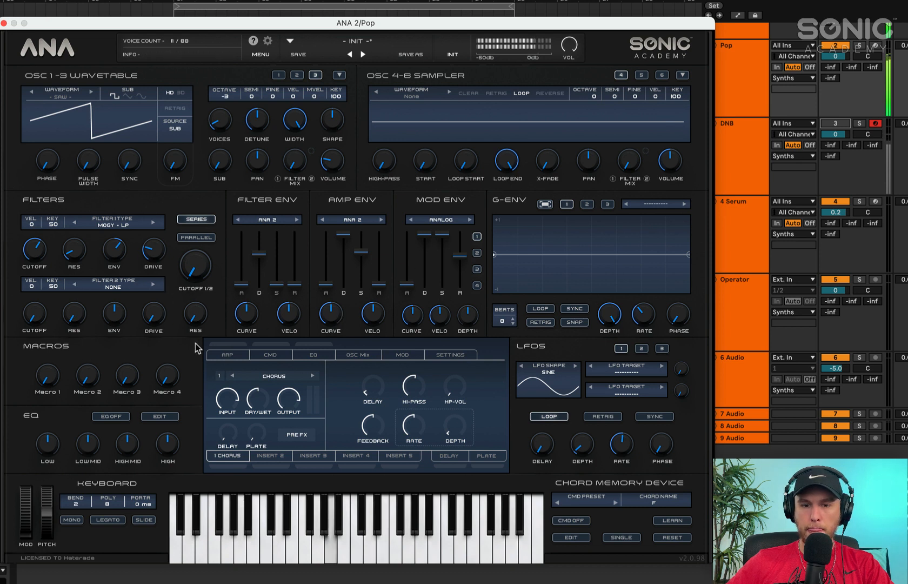
Enable the Chorus in insert 1, adjust its dry/wet mix and lower filter 1's drive a little further
left_click(236, 466)
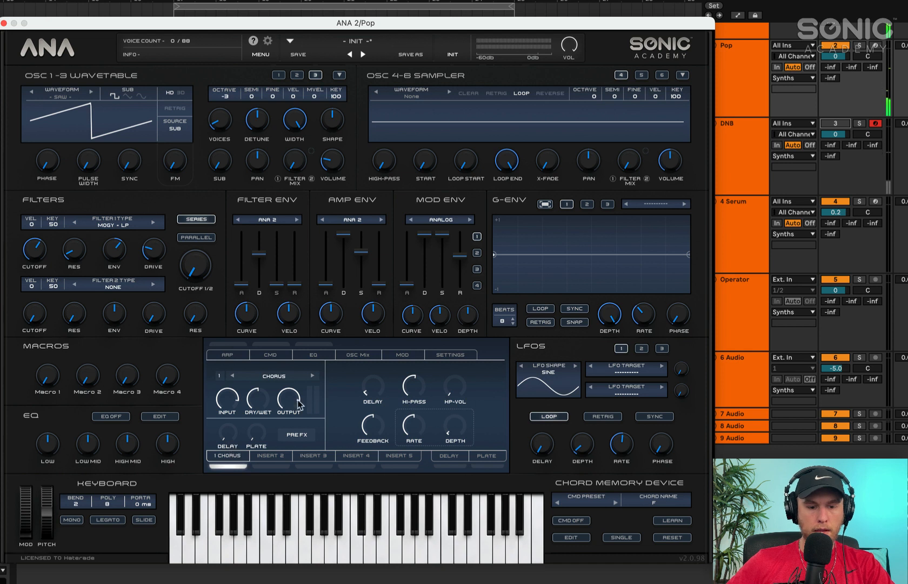
left_click_drag(252, 398, 253, 401)
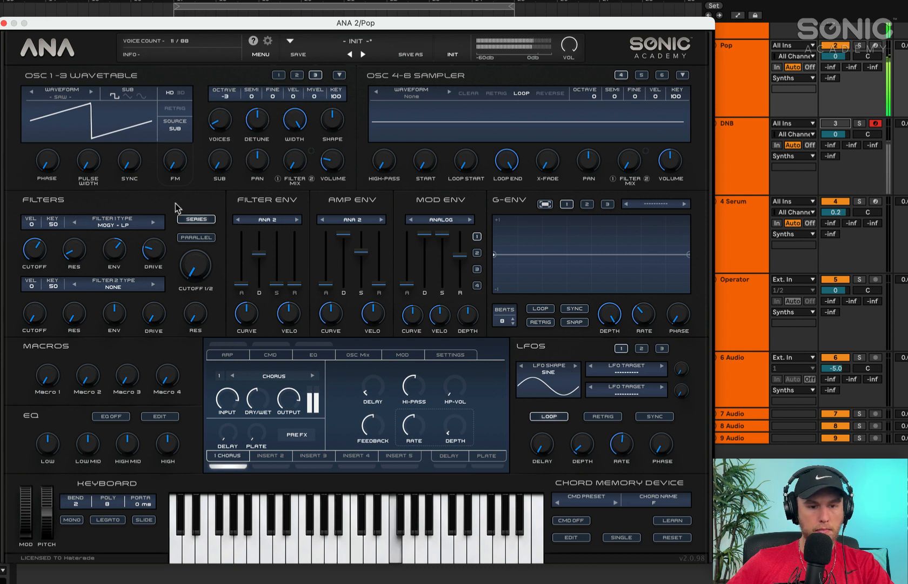
left_click_drag(145, 250, 145, 270)
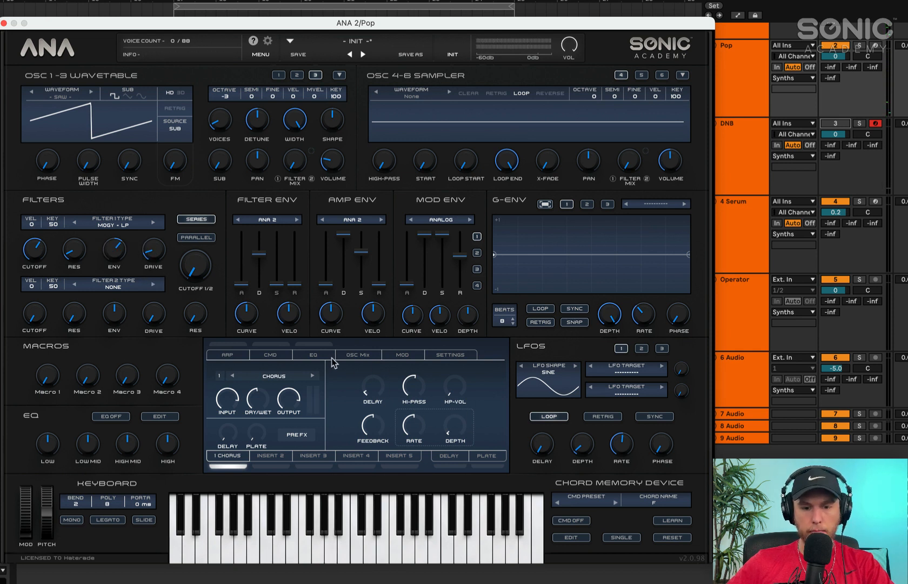
Enable the EQ, cut band 4 to -15 dB at 2686 Hz and boost band 2 by 2.8 dB at 63 Hz
left_click(315, 344)
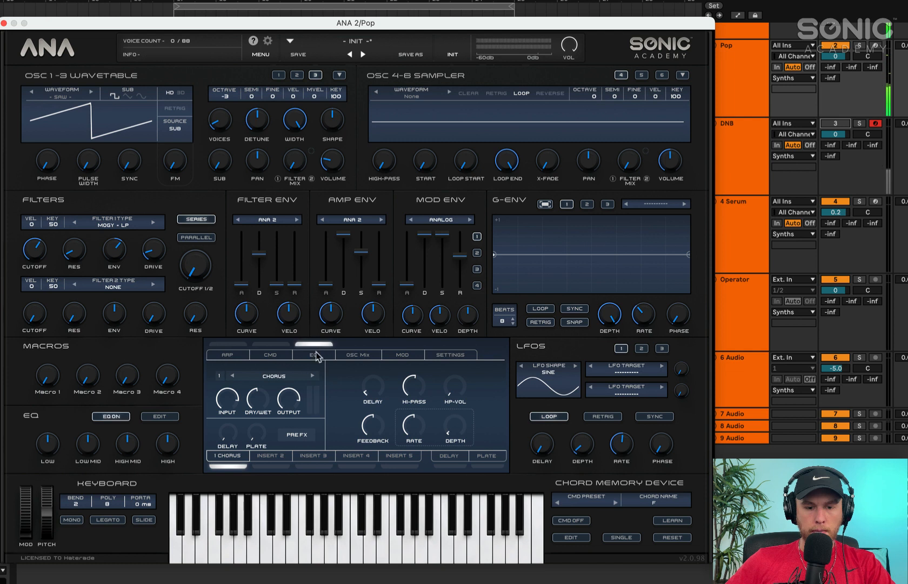
left_click(315, 355)
left_click_drag(441, 397, 415, 429)
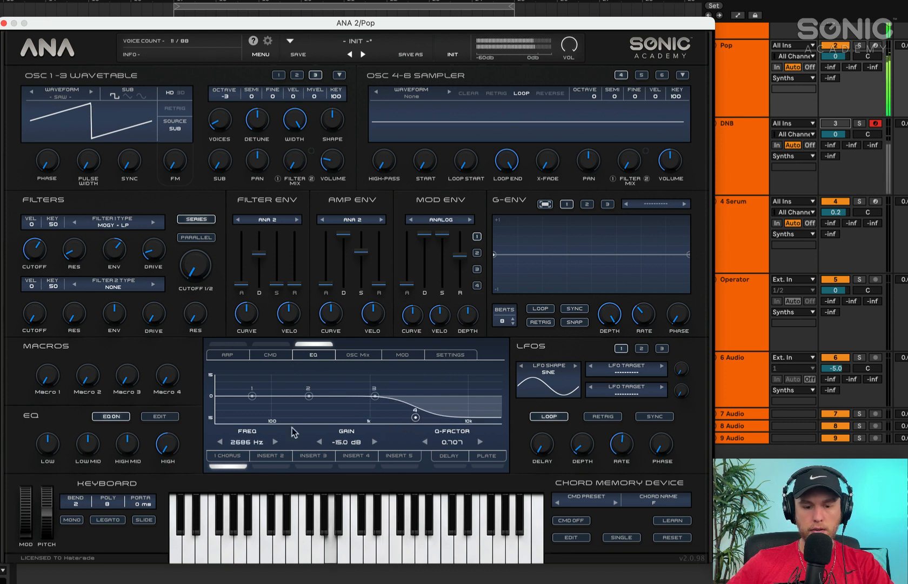
left_click_drag(308, 397, 265, 393)
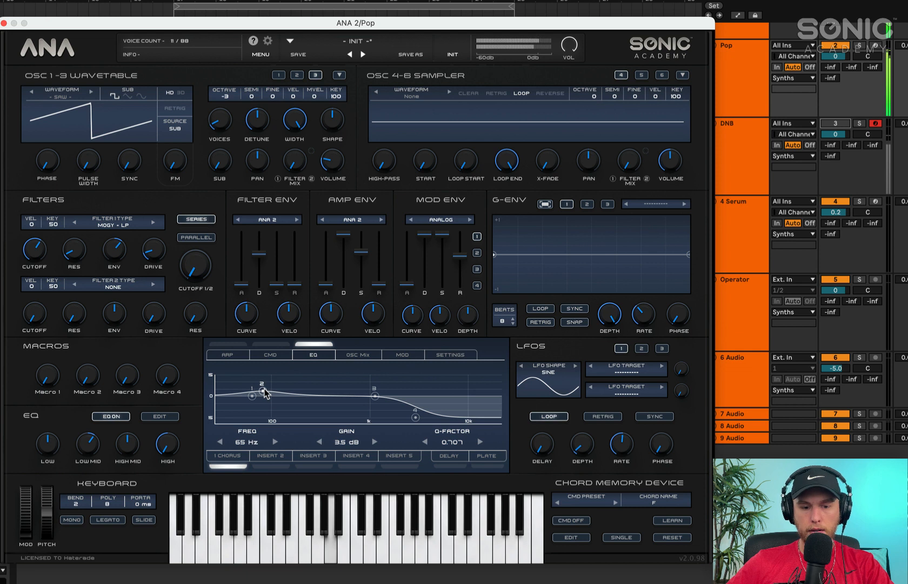
left_click_drag(266, 392, 264, 393)
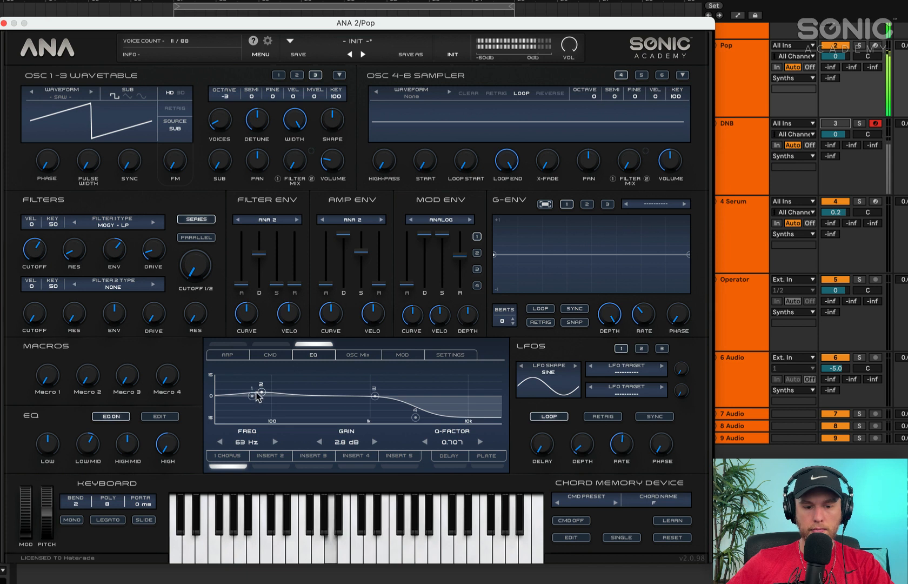
Lower the Chorus rate to 0.33, reduce its feedback and dry/wet mix, and nudge filter 1's cutoff
left_click(234, 454)
left_click_drag(413, 427, 407, 450)
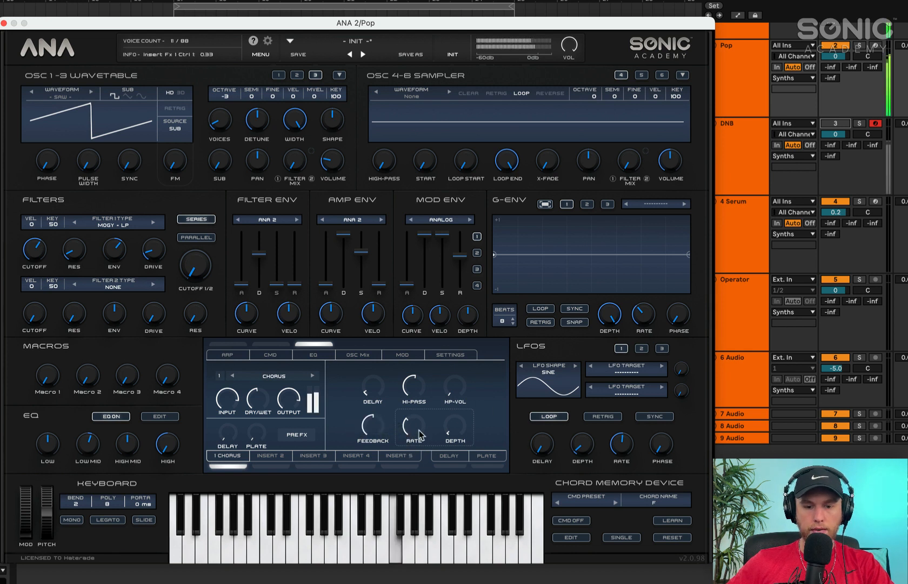
mouse_move(422, 431)
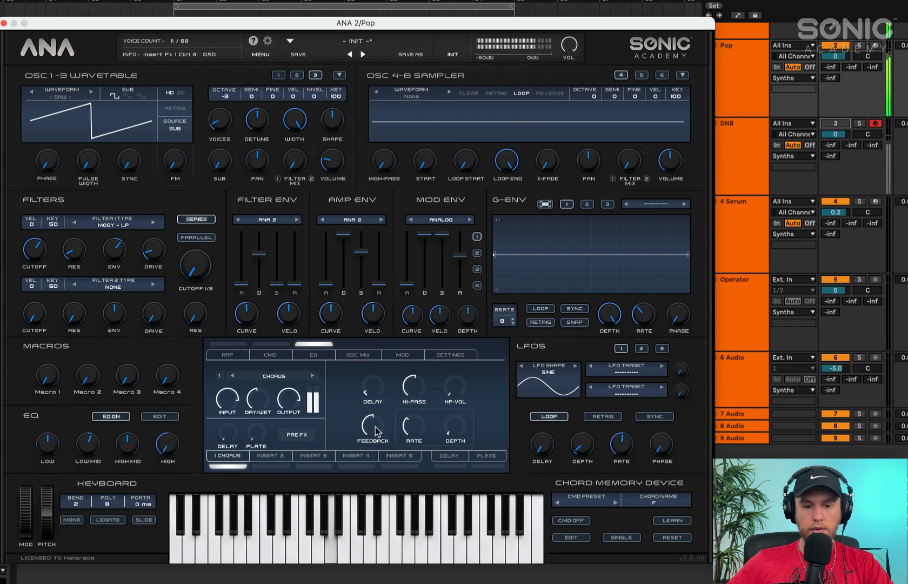
left_click_drag(372, 427, 374, 451)
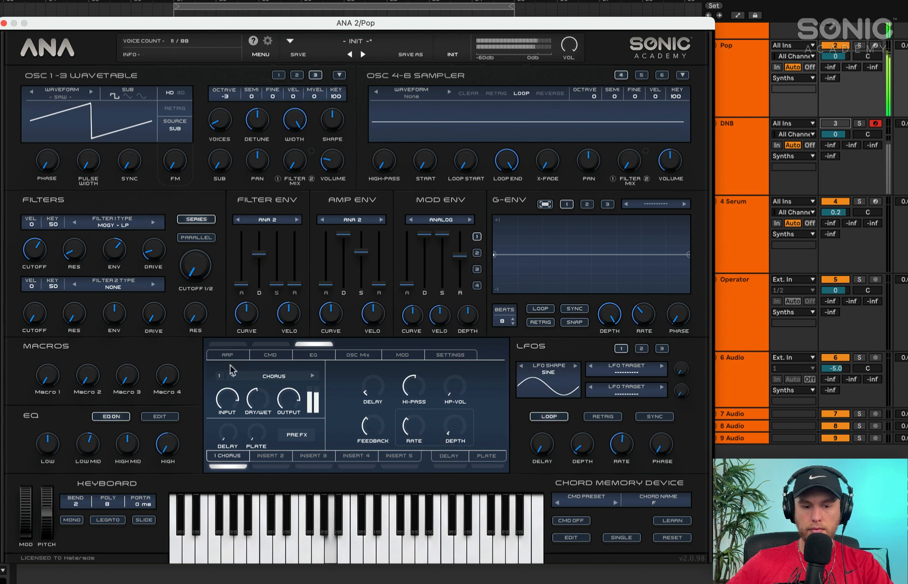
left_click_drag(258, 399, 258, 422)
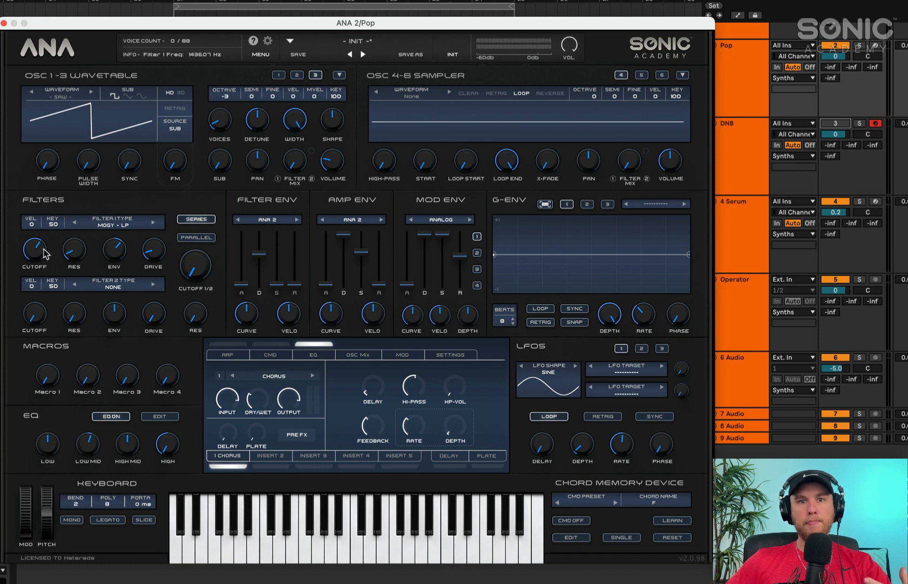
mouse_move(45, 253)
left_mouse_down()
mouse_move(37, 260)
mouse_move(43, 283)
mouse_move(45, 248)
left_mouse_up()
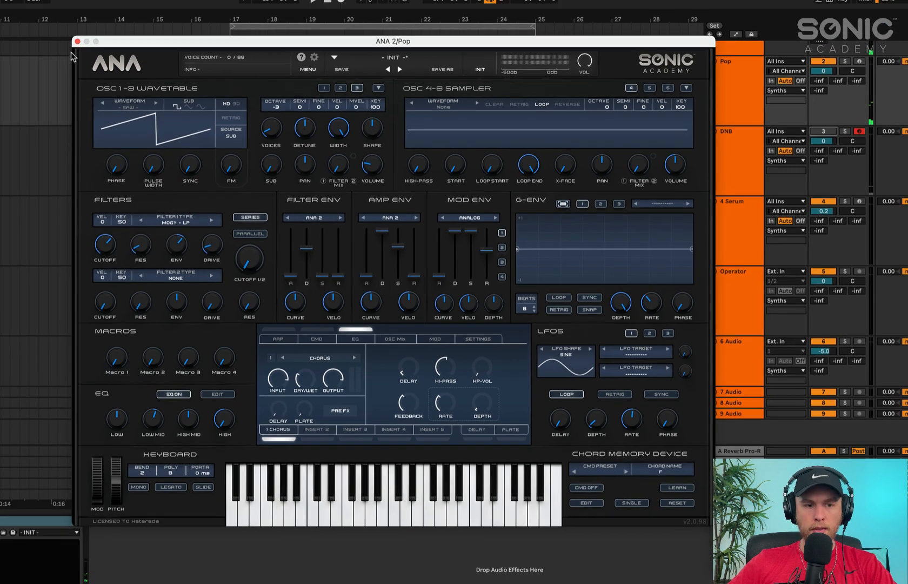
Close the Pop synth, mute the Pop track, activate the DNB track and bring up its ANA 2 instance
left_click(78, 41)
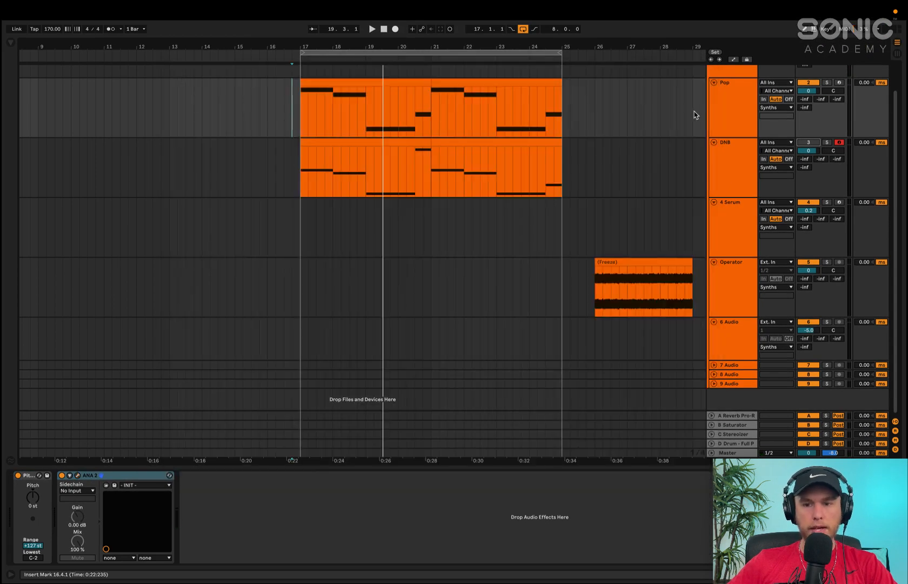
left_click(735, 102)
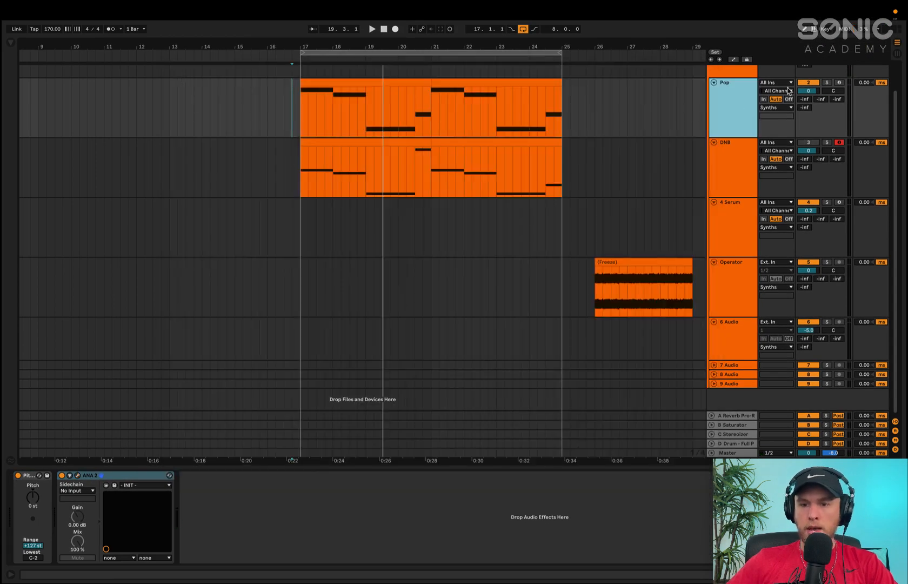
left_click(806, 83)
left_click(724, 180)
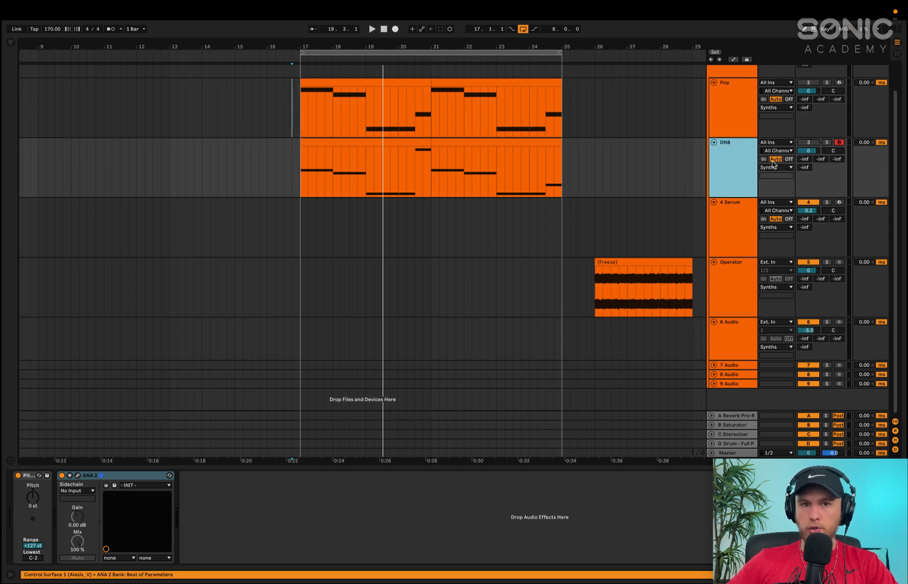
left_click(806, 143)
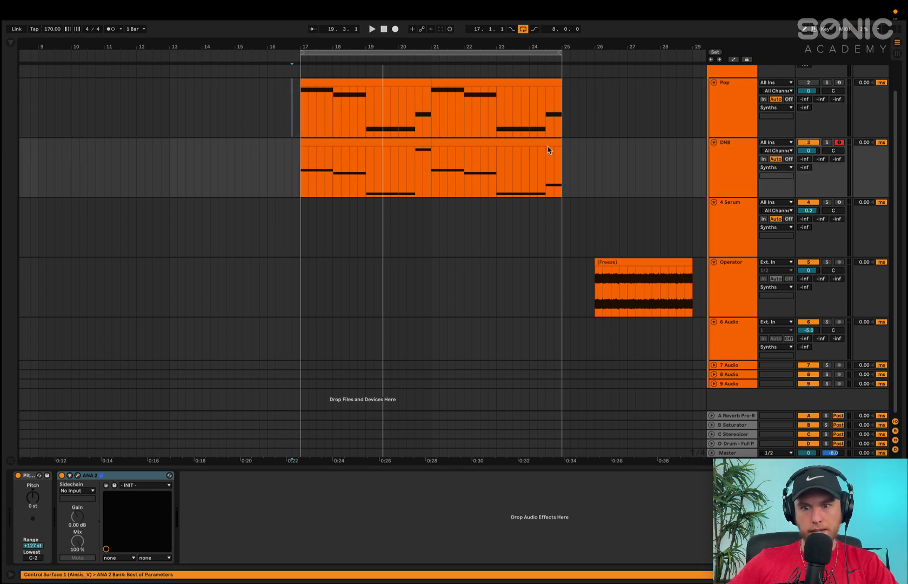
left_click(372, 142)
left_click(732, 178)
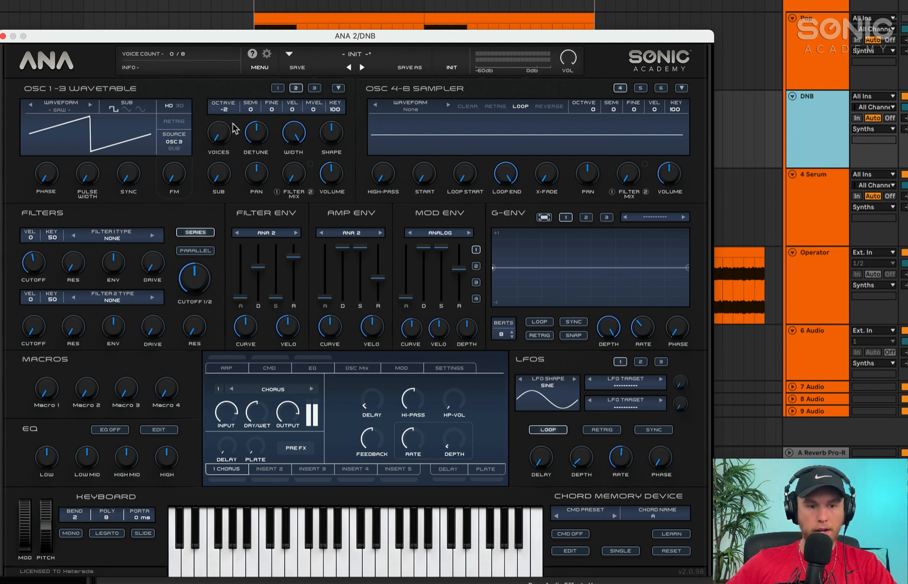
Remove the detune from oscillators 1 and 2, then raise oscillator 2's voices and set its fine tuning to 22
left_click_drag(258, 133, 253, 238)
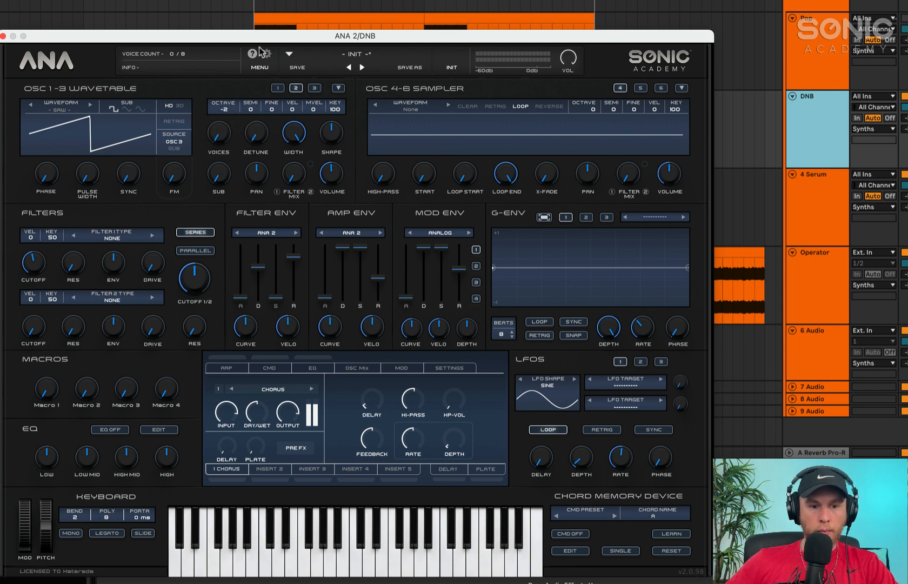
left_click(278, 89)
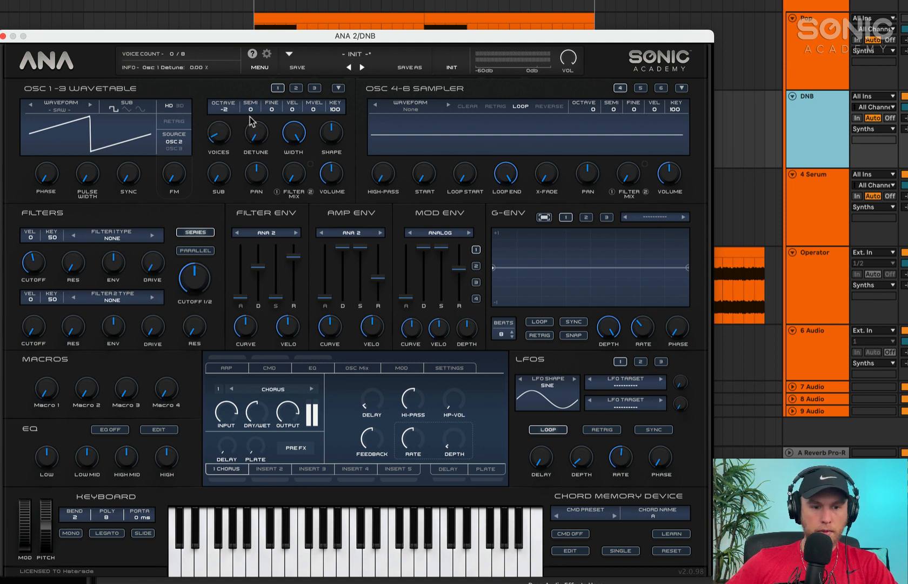
left_click(296, 88)
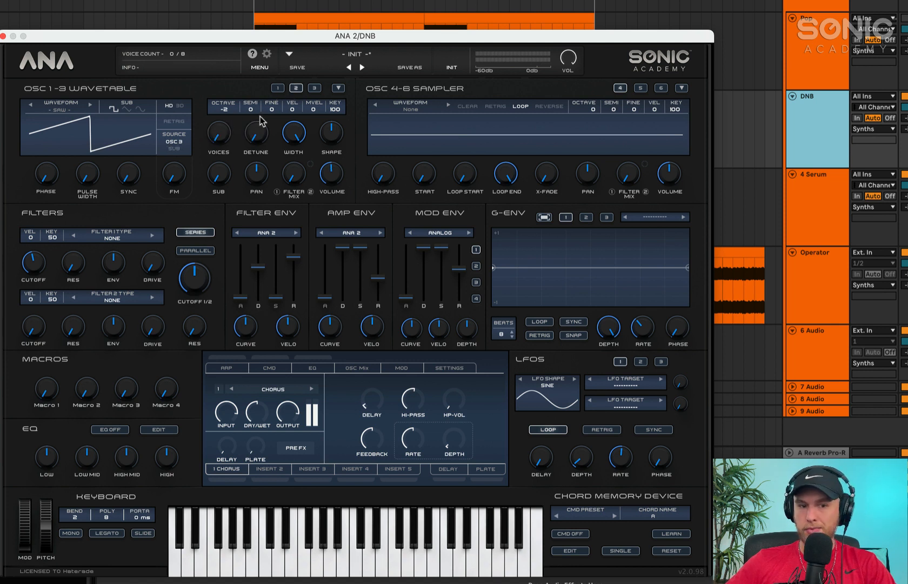
left_click_drag(220, 136, 220, 123)
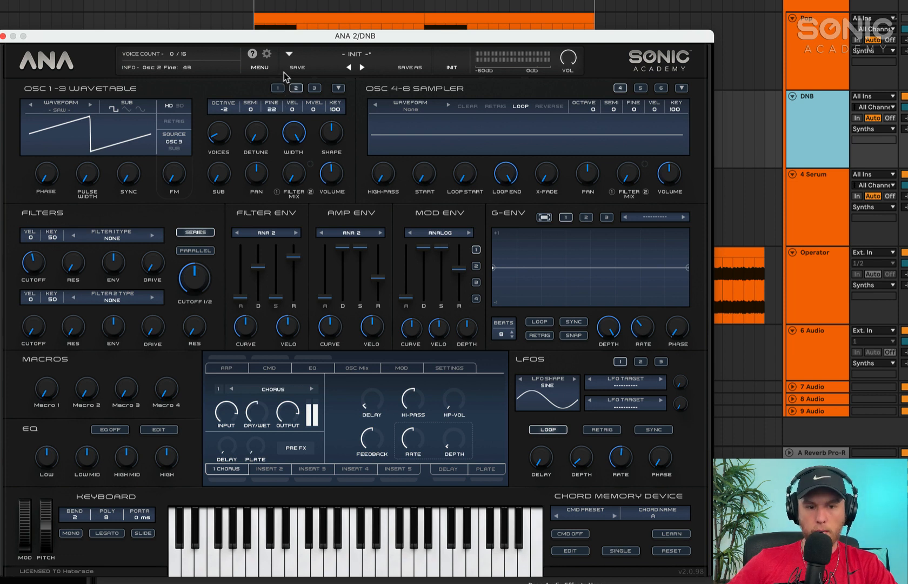
key("space")
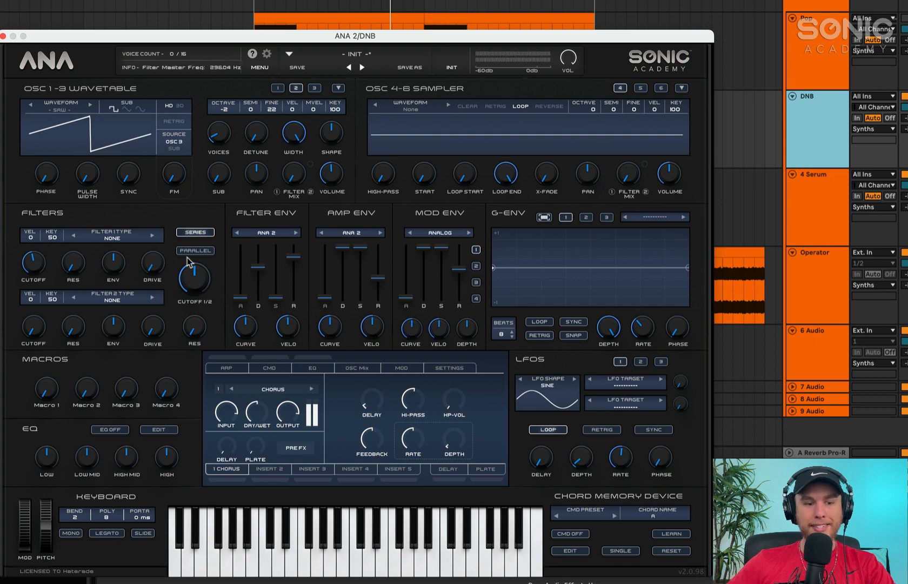
Set filter 1 to the 2-Pole Notch type and lower the master filter cutoff to 20 Hz
left_click(105, 238)
mouse_move(111, 298)
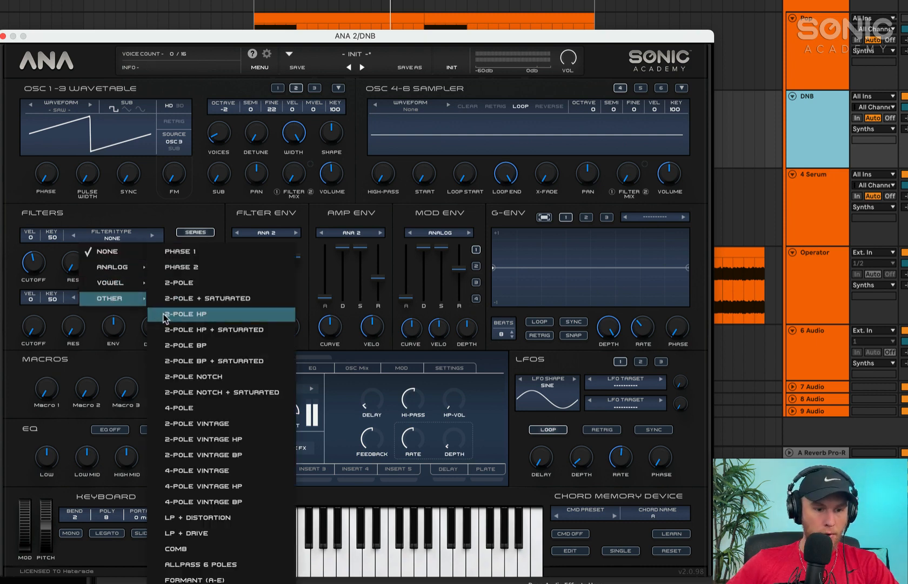
left_click(173, 377)
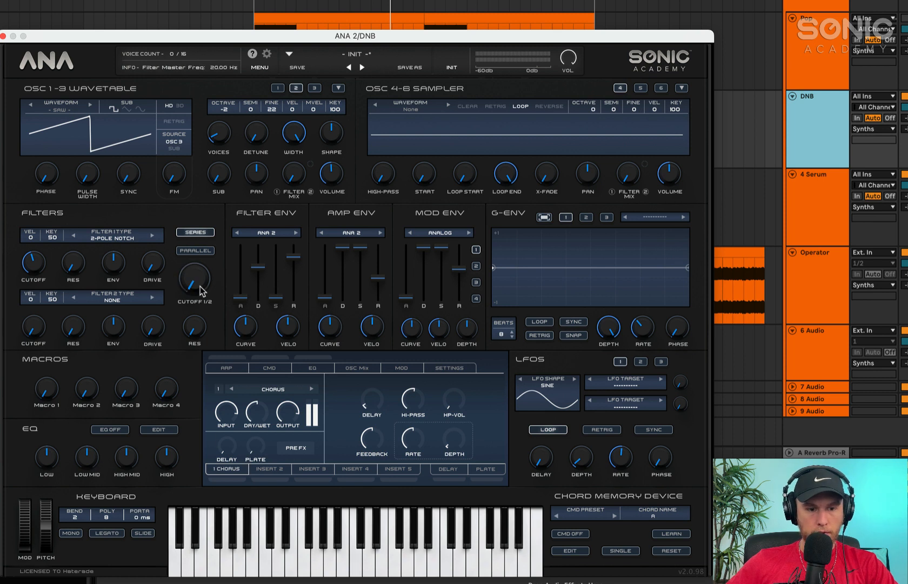
Route LFO 1 to Filter 1 Freq, adjust its amount and rate, and raise filter 1's cutoff to about 574 Hz
left_click(602, 405)
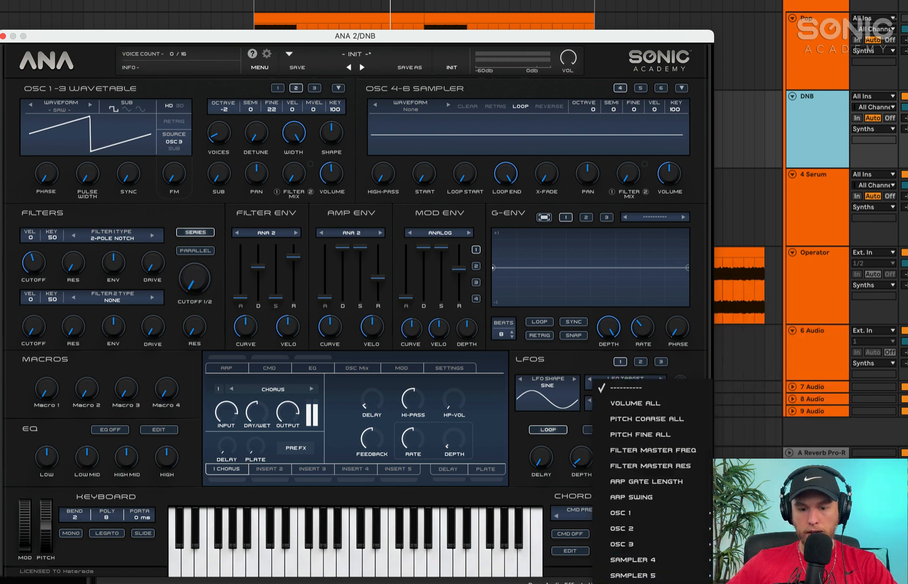
left_click(735, 583)
left_click_drag(626, 460, 619, 479)
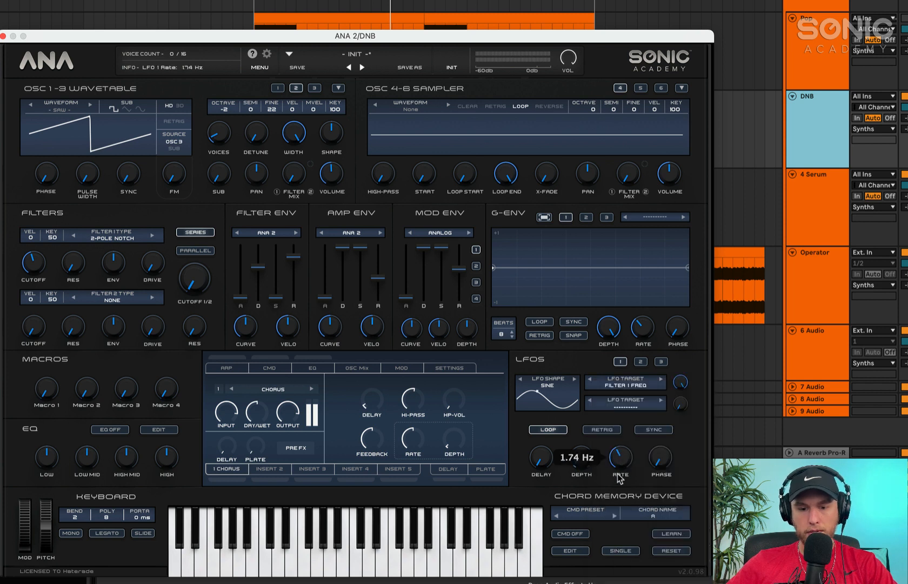
left_click_drag(679, 387, 679, 431)
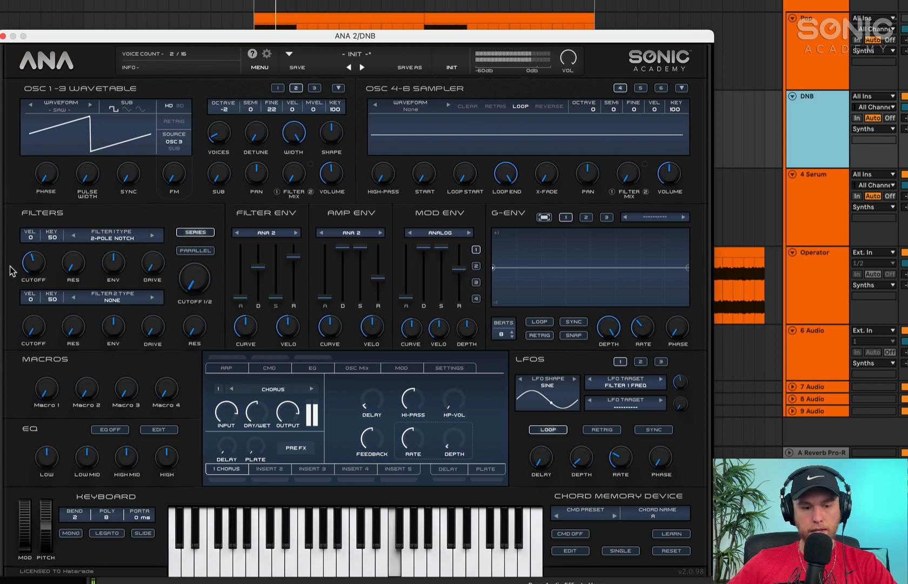
left_click_drag(39, 266, 42, 258)
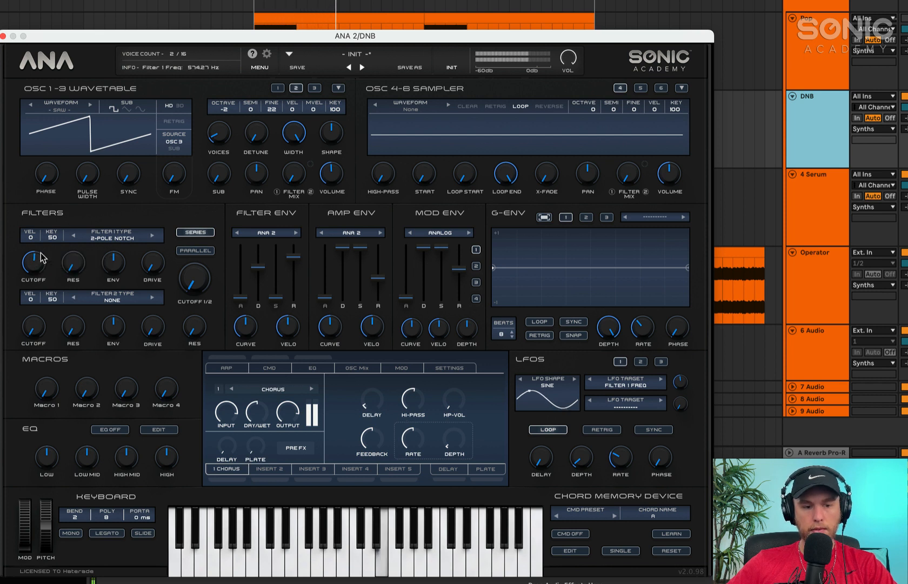
left_click_drag(625, 454, 630, 440)
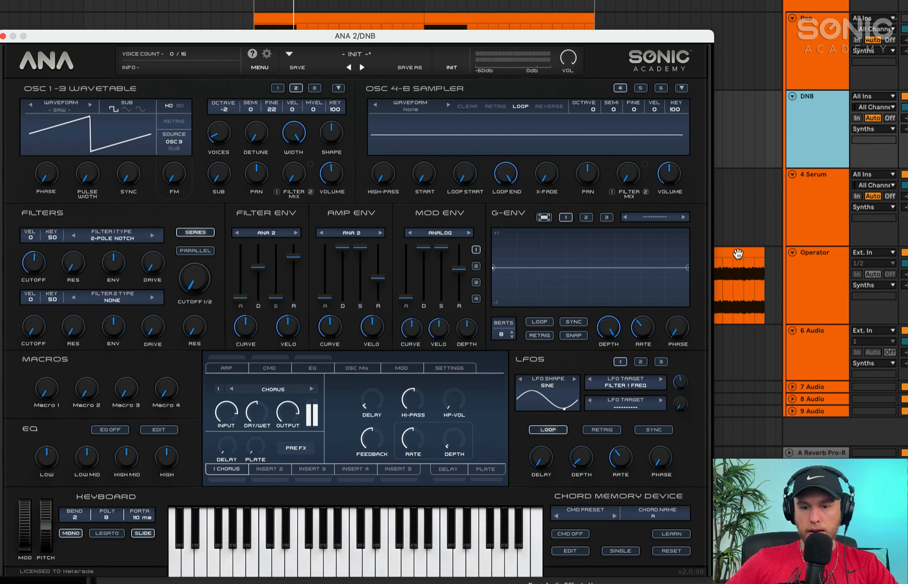
Import the frozen Operator audio clip into sampler 4, saving the sample in the Imported user folder
left_click_drag(738, 253, 616, 123)
left_click_drag(533, 128, 532, 129)
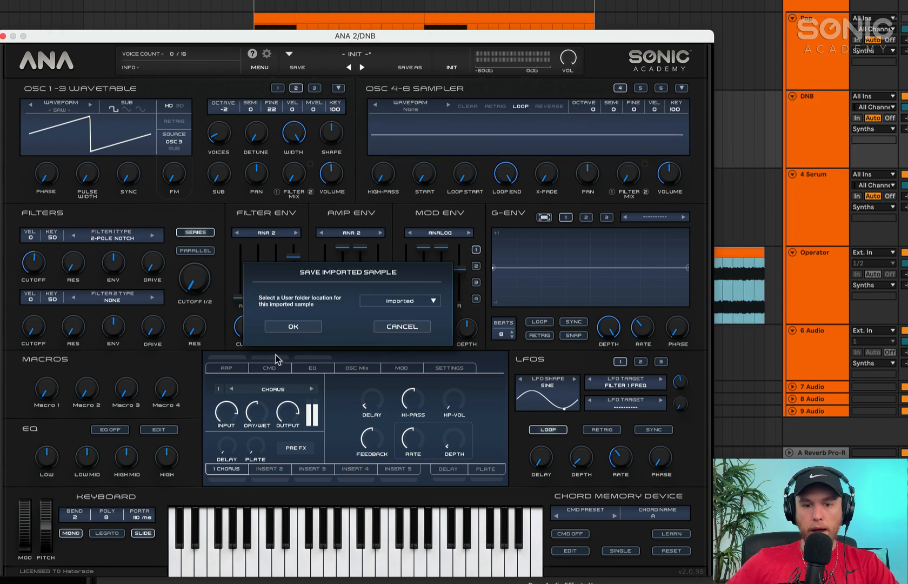
left_click(292, 327)
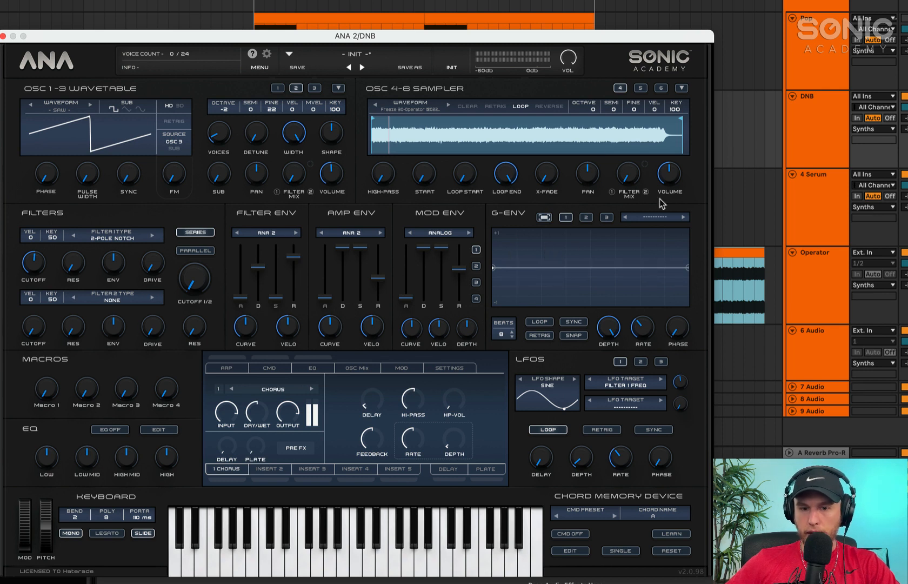
Switch sampler 4 from looping to retriggering and lower its volume
left_click(494, 106)
left_click(520, 107)
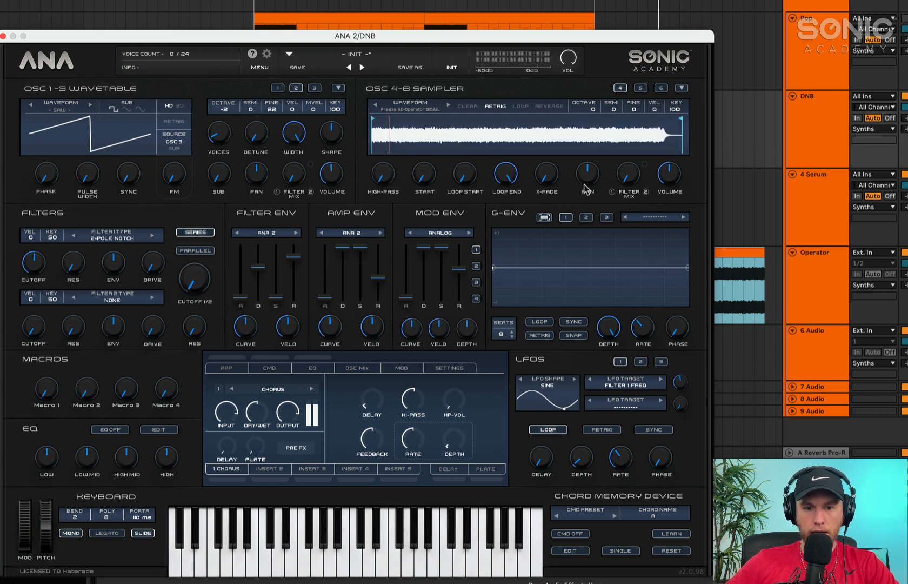
left_click(291, 12)
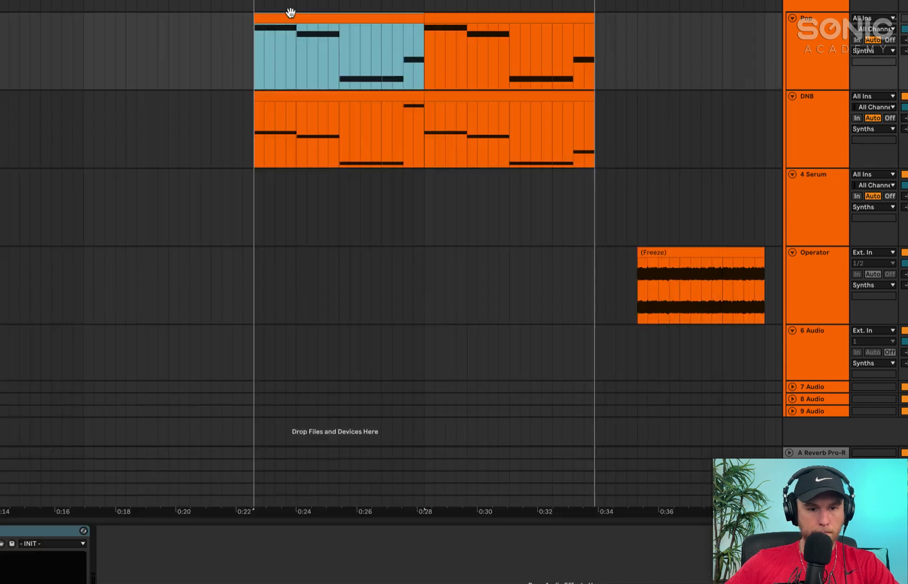
left_click(342, 93)
left_click_drag(672, 199, 672, 207)
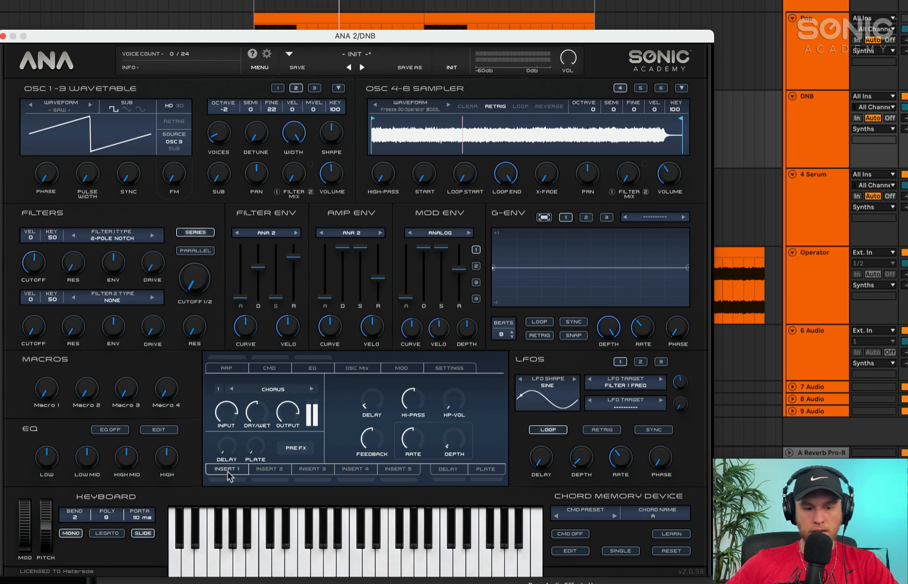
Move the Chorus to the second insert position and activate the empty insert slot ahead of it
left_click_drag(237, 468, 289, 473)
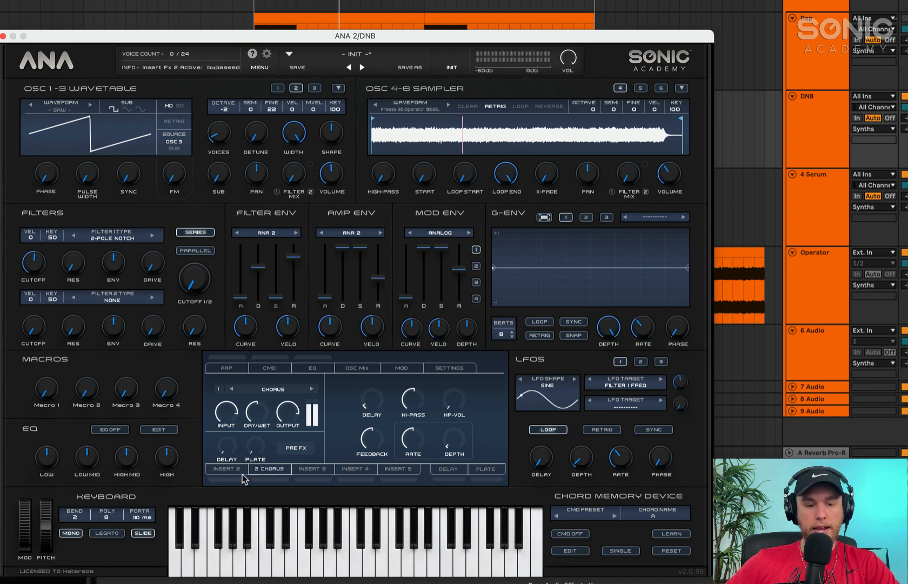
left_click(232, 470)
left_click(229, 480)
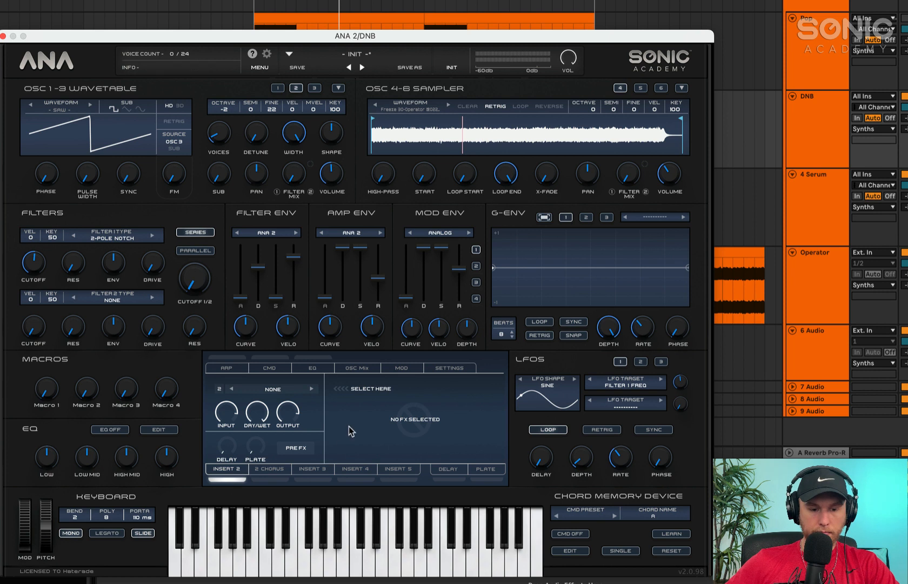
Try the TubeDrive distortion in the first insert with more drive and an adjusted tone, lowering sampler 4's volume to -20.49 dB
left_click(265, 388)
mouse_move(292, 433)
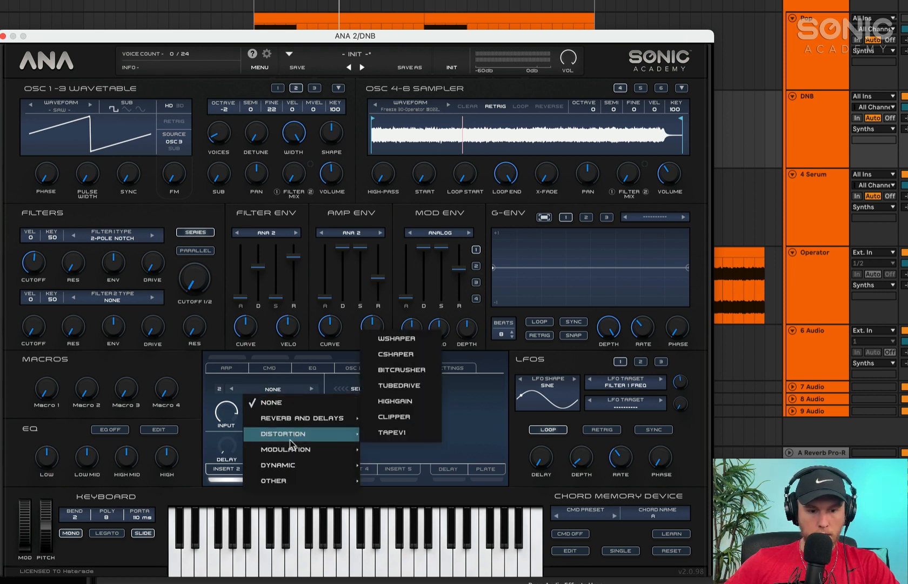
left_click(411, 386)
left_click_drag(428, 402, 427, 352)
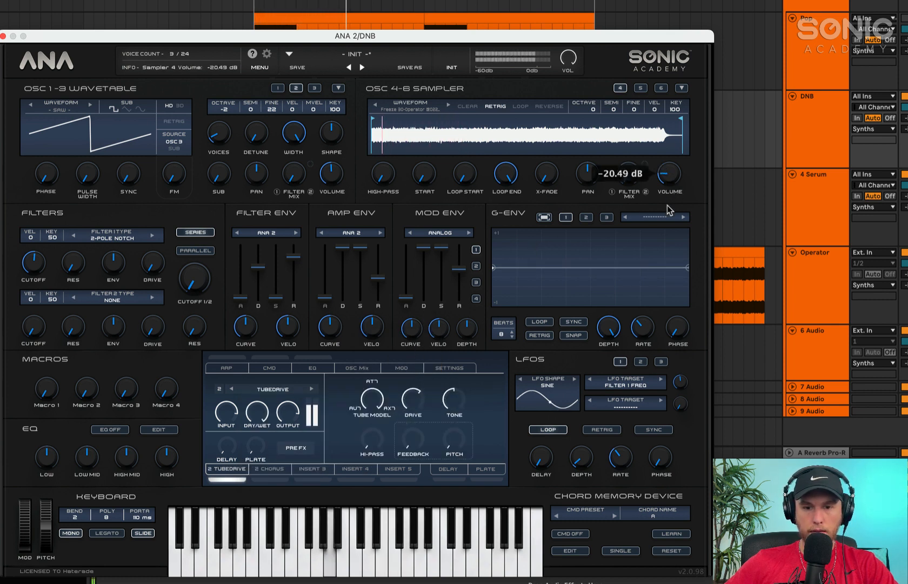
left_click_drag(413, 394, 419, 362)
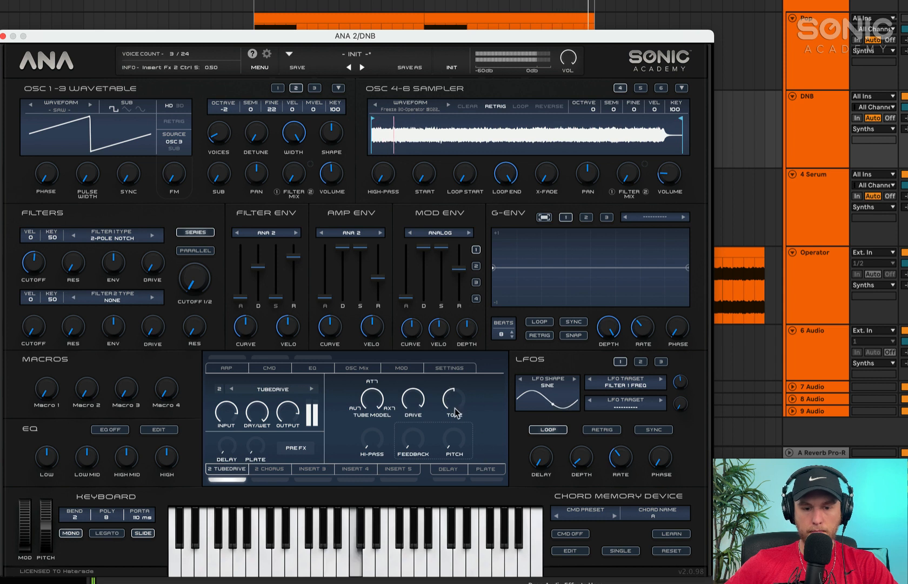
mouse_move(455, 407)
left_mouse_down()
mouse_move(455, 394)
mouse_move(456, 418)
left_mouse_up()
key("space")
Replace the first insert's effect with the Clipper distortion, adjust its drive and level, and raise sampler 4's volume slightly
left_click(274, 389)
mouse_move(288, 452)
mouse_move(292, 434)
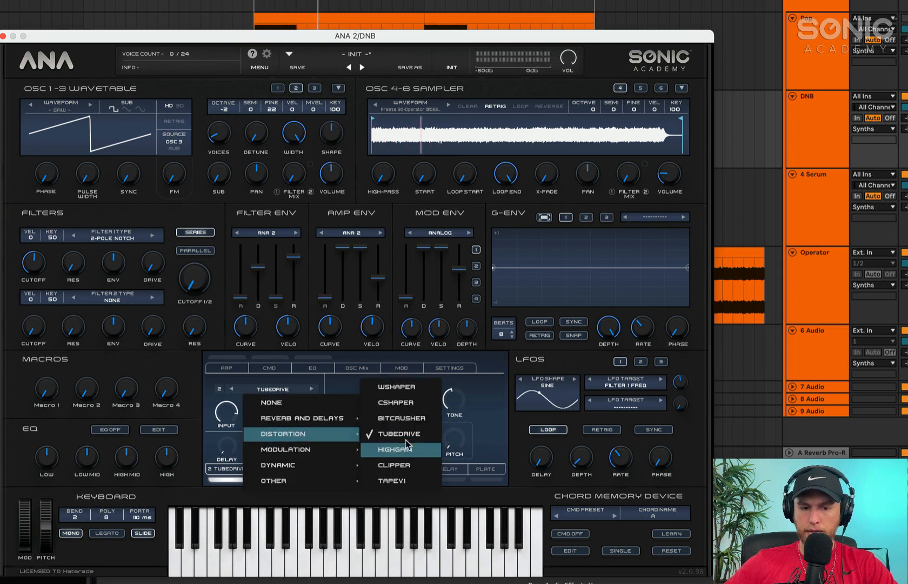
left_click(404, 464)
key("space")
left_click_drag(401, 415, 425, 297)
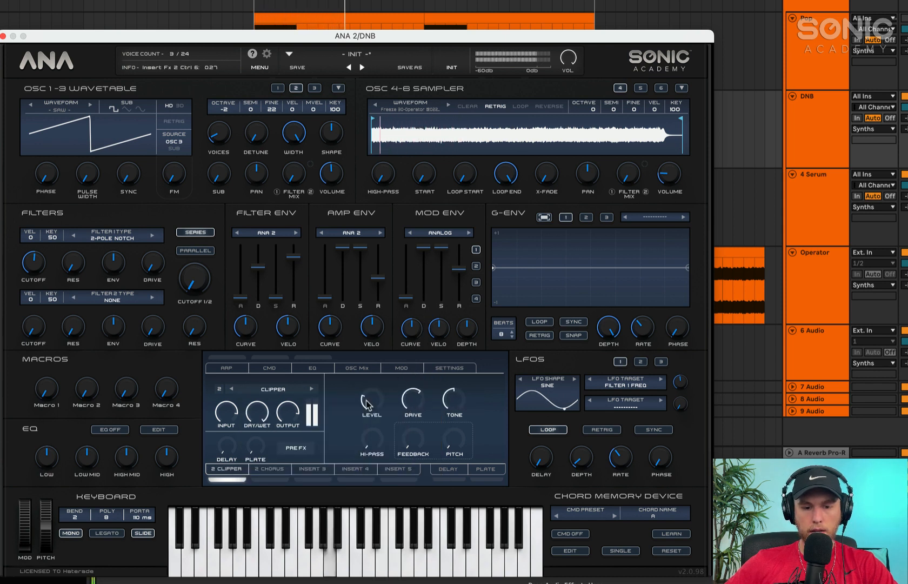
left_click_drag(366, 396, 409, 408)
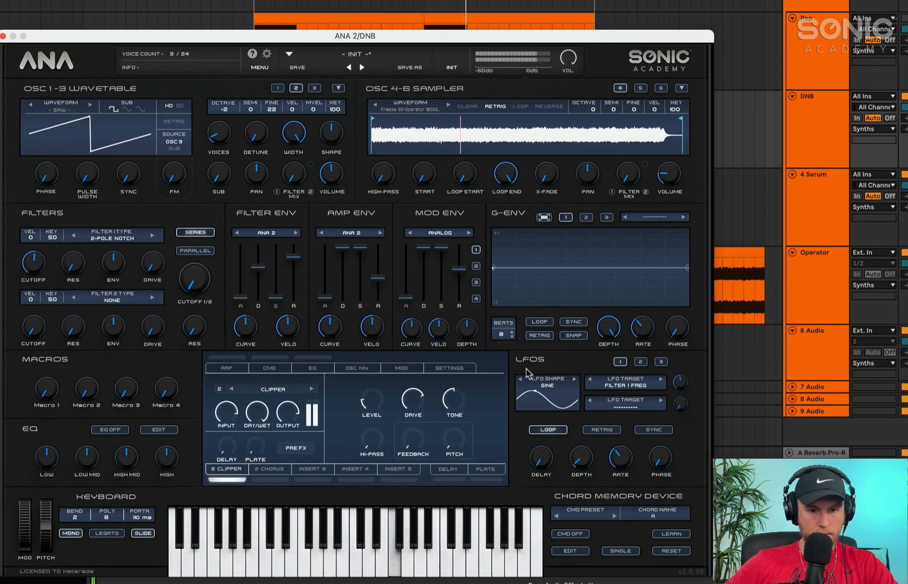
mouse_move(664, 176)
left_mouse_down()
mouse_move(670, 156)
mouse_move(669, 167)
left_mouse_up()
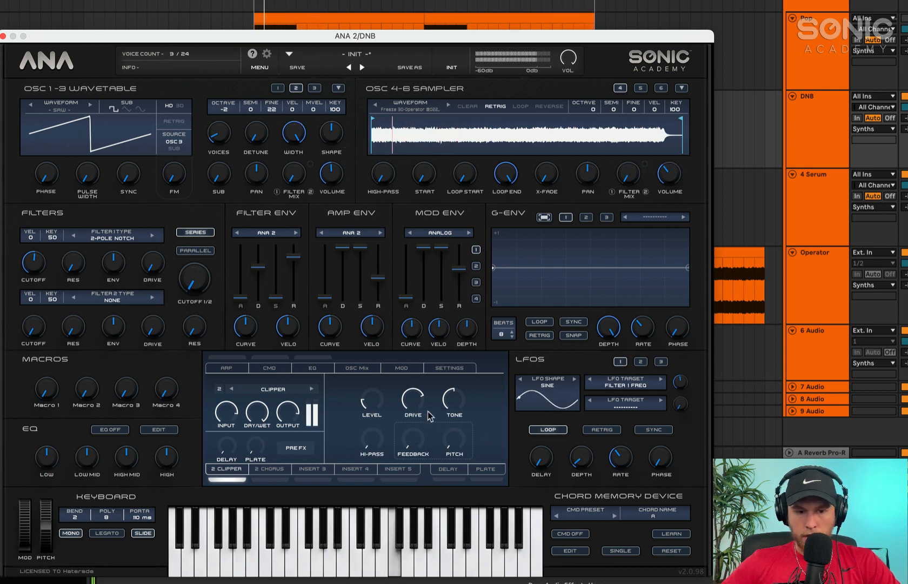
Set oscillator 3 to octave -3 with more voices and no detune, and reduce its volume
left_click(315, 89)
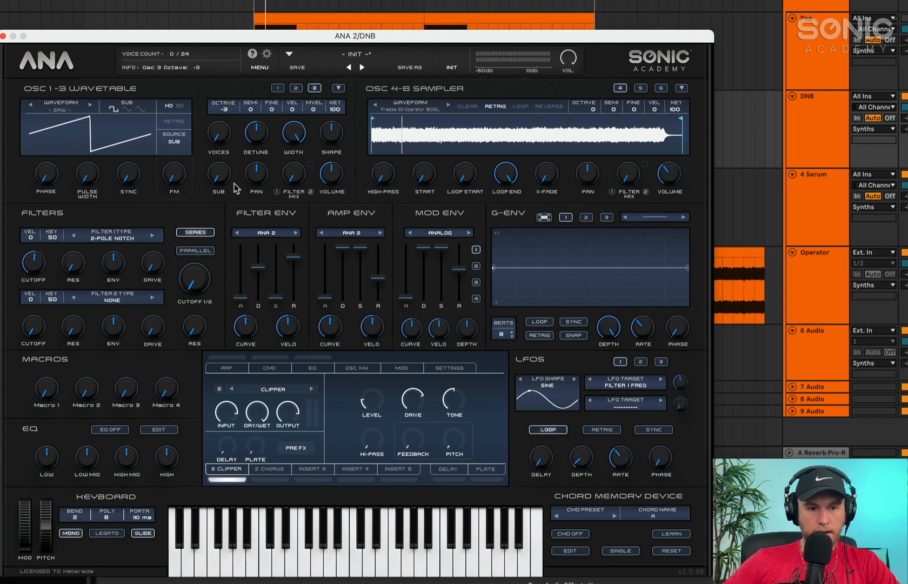
left_click_drag(224, 130, 250, 165)
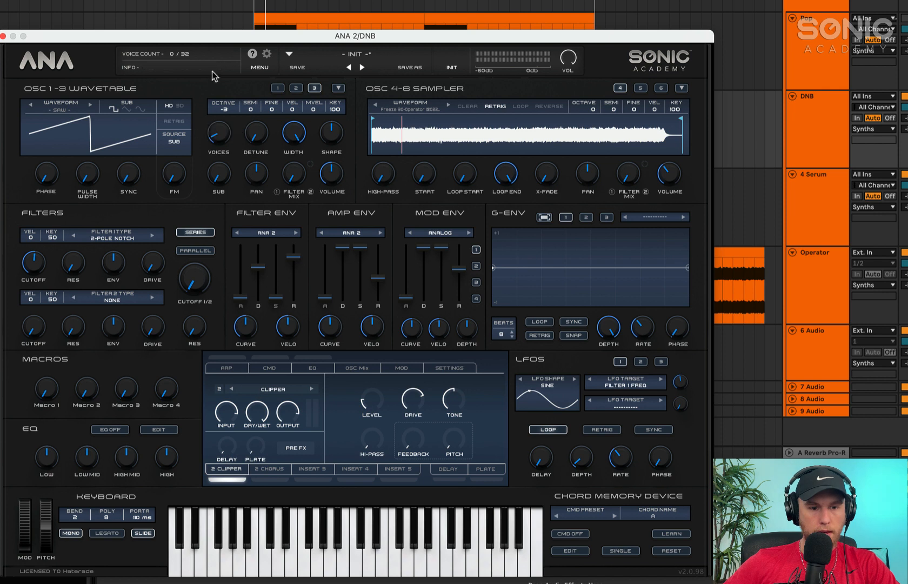
left_click_drag(332, 177, 329, 238)
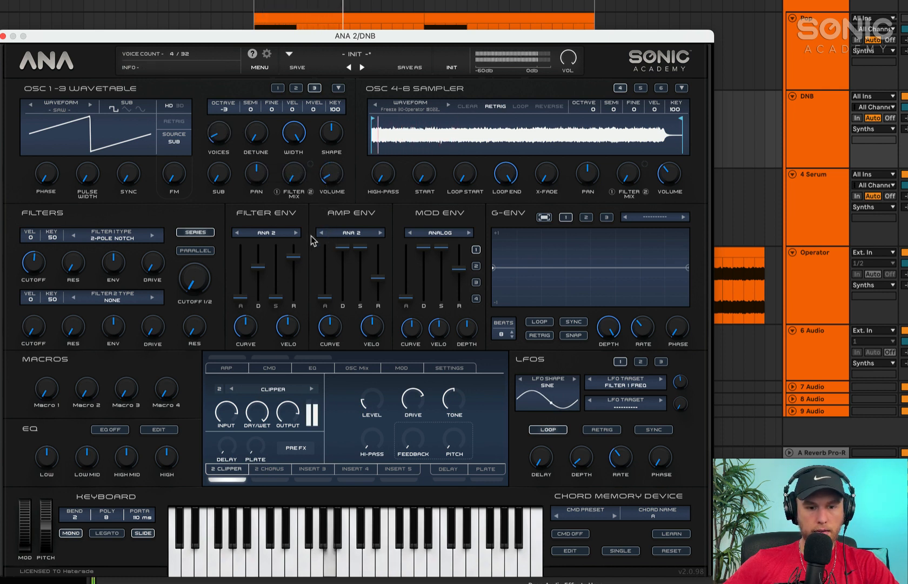
left_click_drag(336, 179, 337, 175)
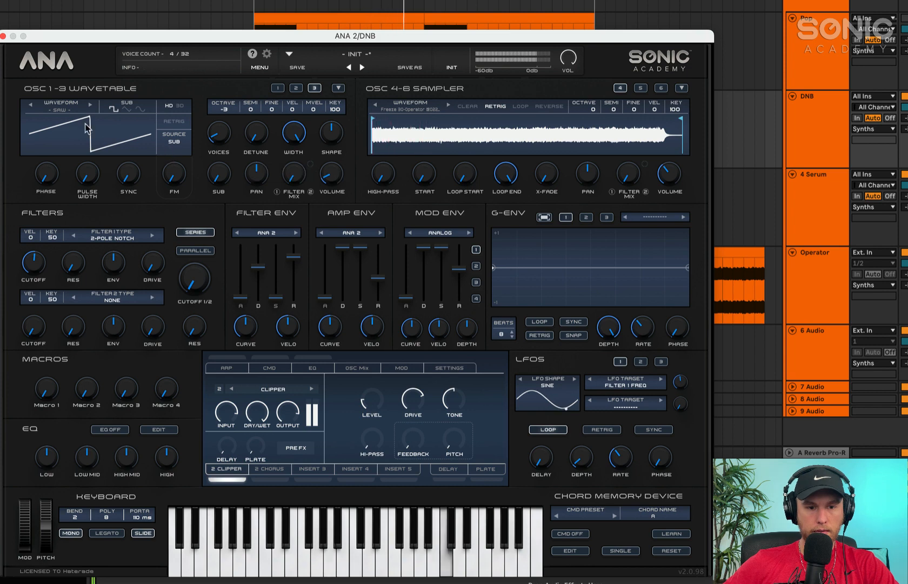
Load the Sub Sine 02 waveform into oscillator 3 and reduce the volumes of oscillator 3 and sampler 4
left_click(73, 108)
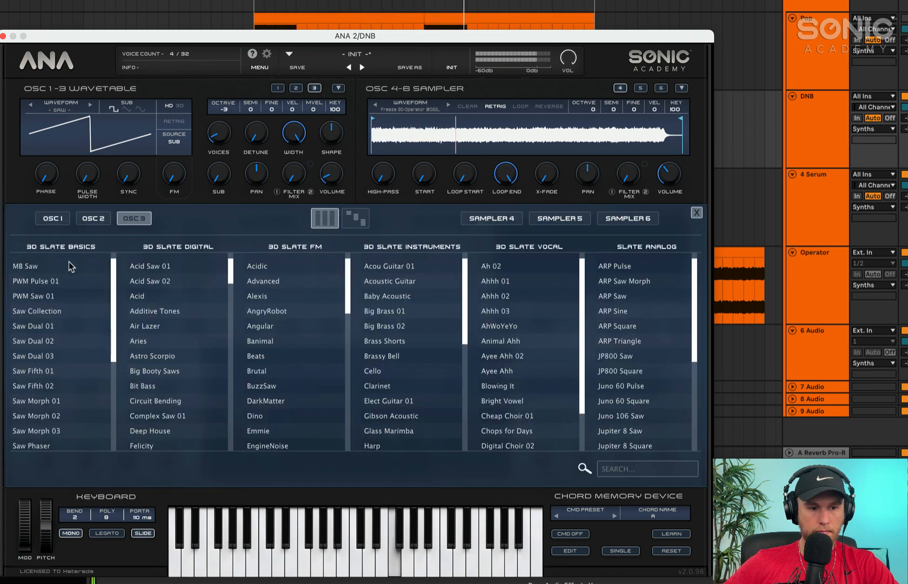
scroll(90, 340, "down", 4)
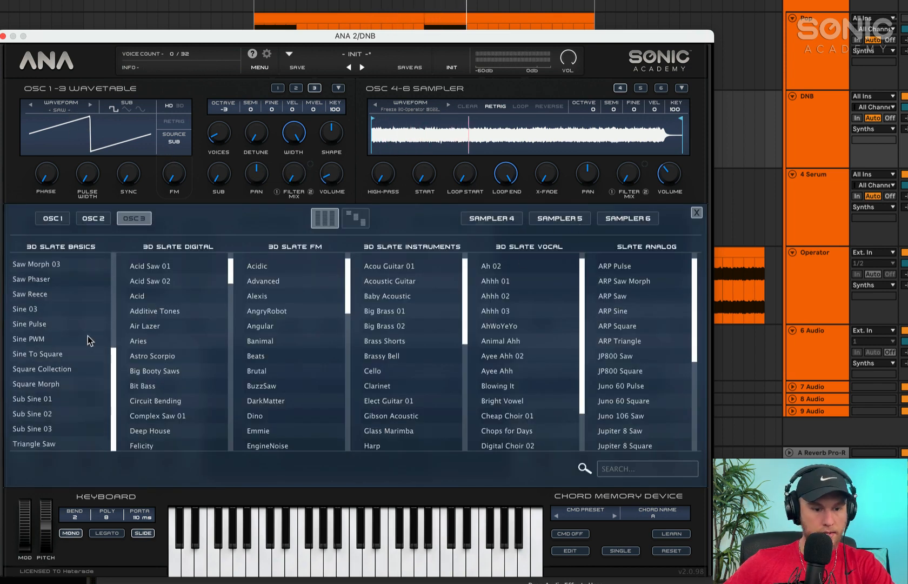
left_click(51, 414)
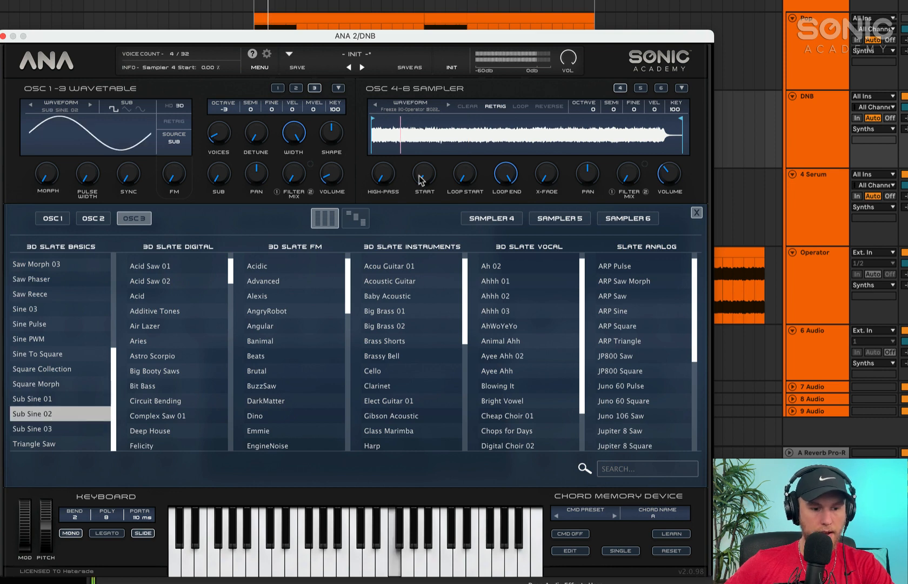
left_click(696, 212)
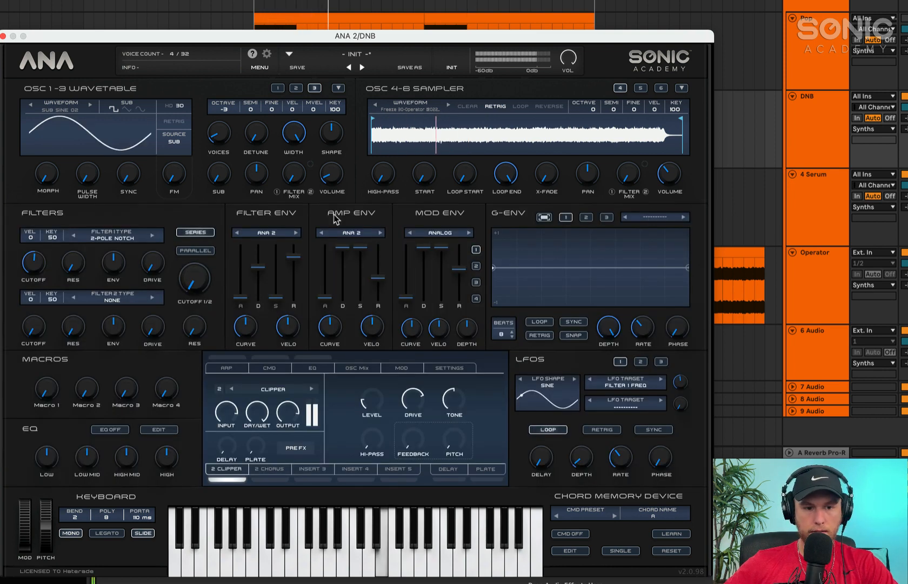
left_click_drag(333, 175, 333, 178)
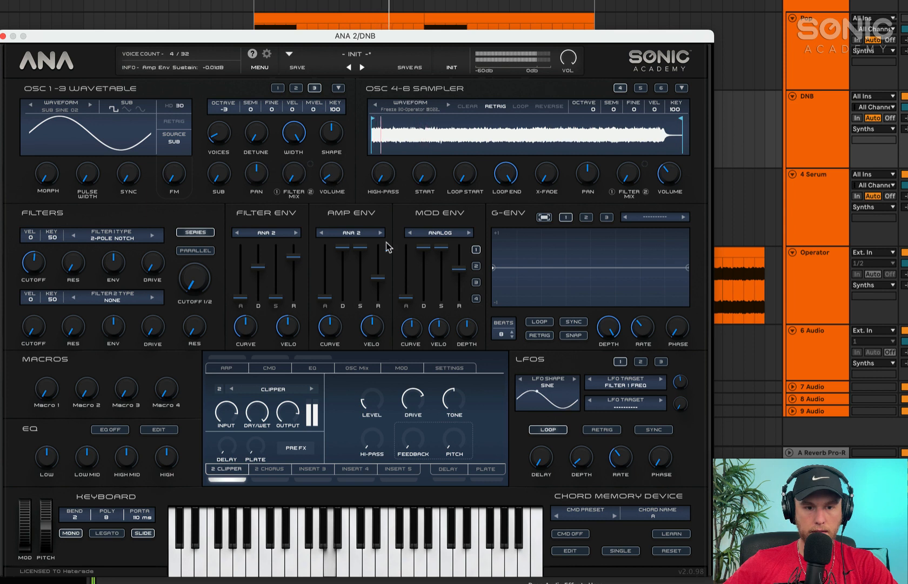
left_click_drag(670, 175, 672, 191)
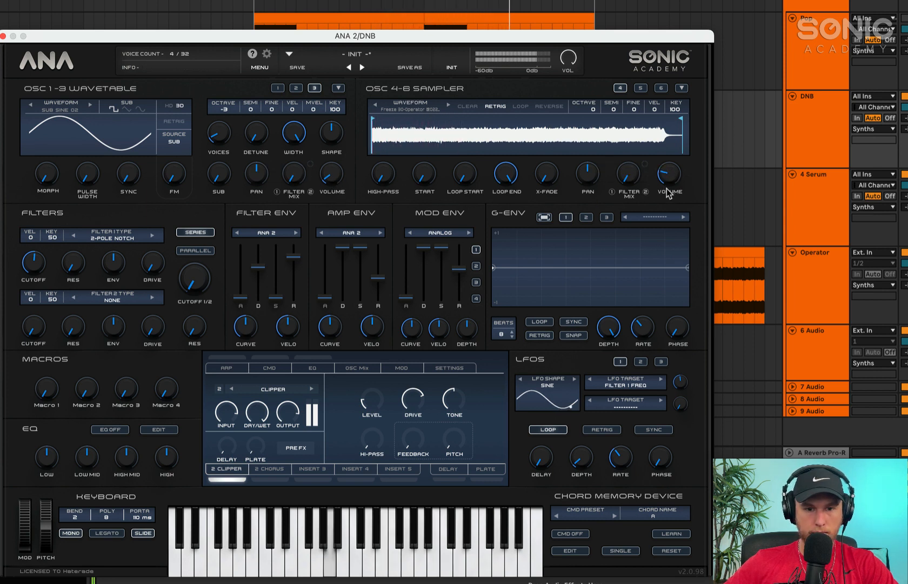
Lower LFO 1's depth, increase its modulation amount on the filter 1 frequency, and readjust its rate
left_click_drag(582, 468, 582, 432)
left_click_drag(685, 379, 684, 368)
left_click_drag(584, 455, 584, 540)
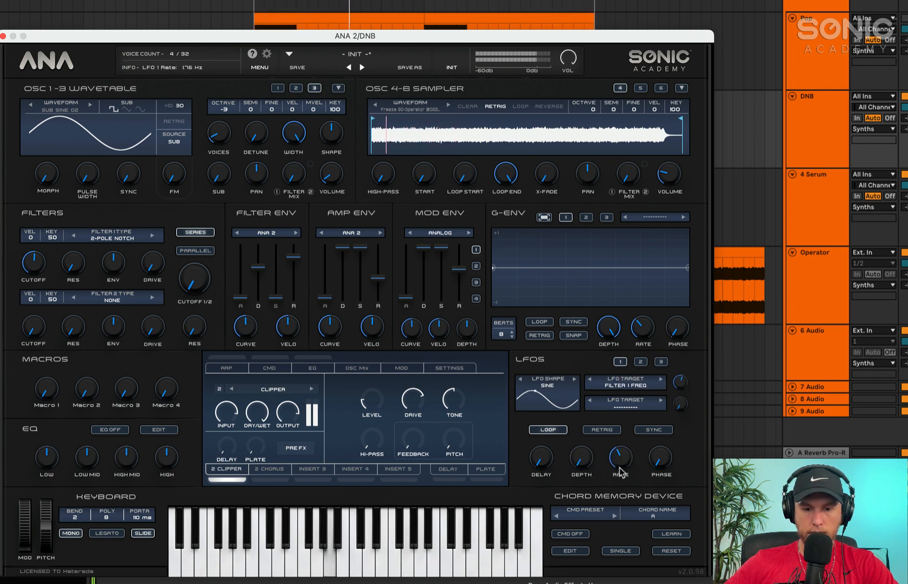
mouse_move(620, 466)
left_mouse_down()
mouse_move(652, 432)
mouse_move(652, 459)
mouse_move(615, 464)
left_mouse_up()
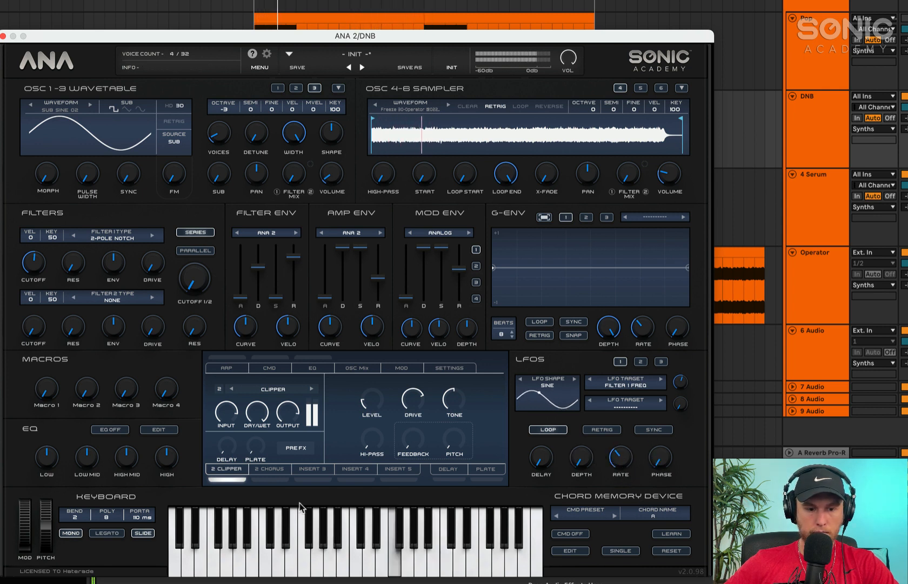
Set the Chorus insert's feedback to about -22% and reduce its dry/wet mix to about 18%
left_click(279, 479)
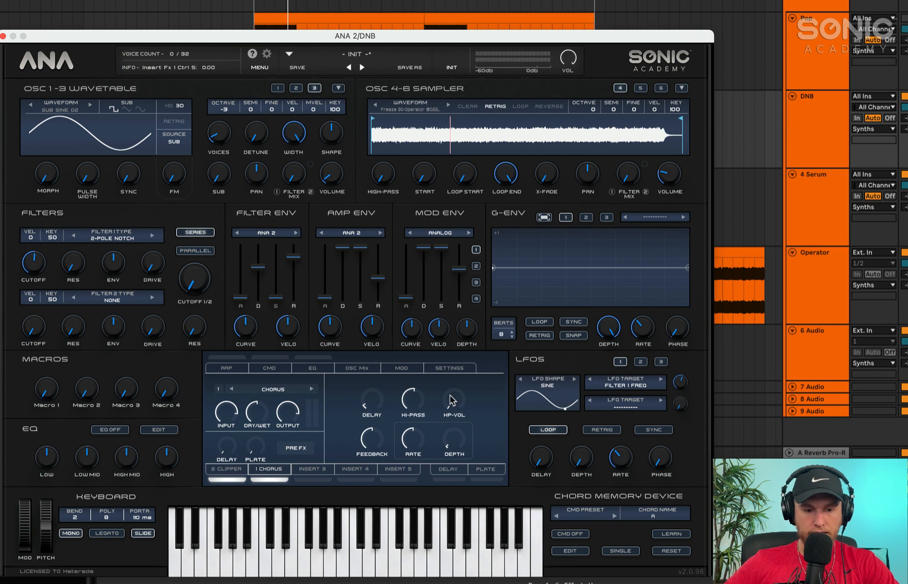
mouse_move(251, 427)
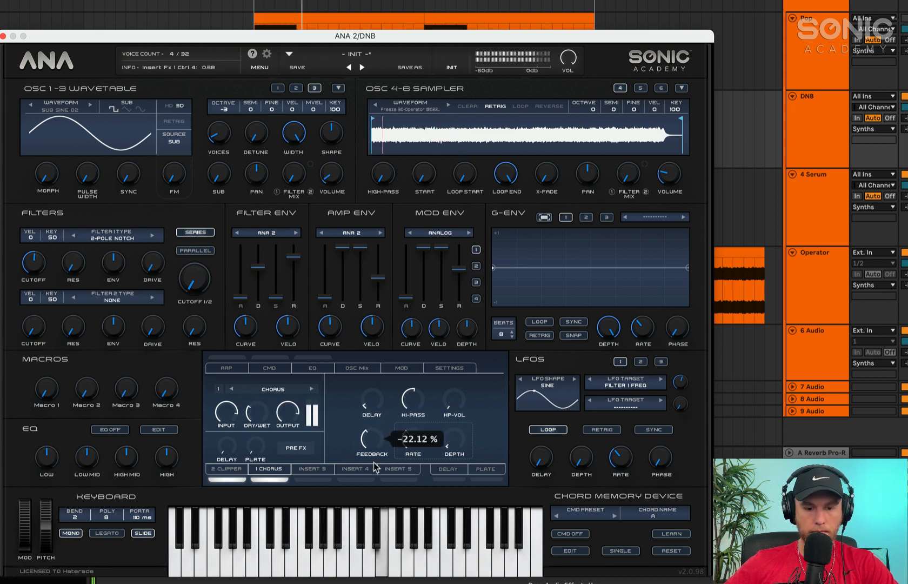
left_click_drag(250, 415, 254, 440)
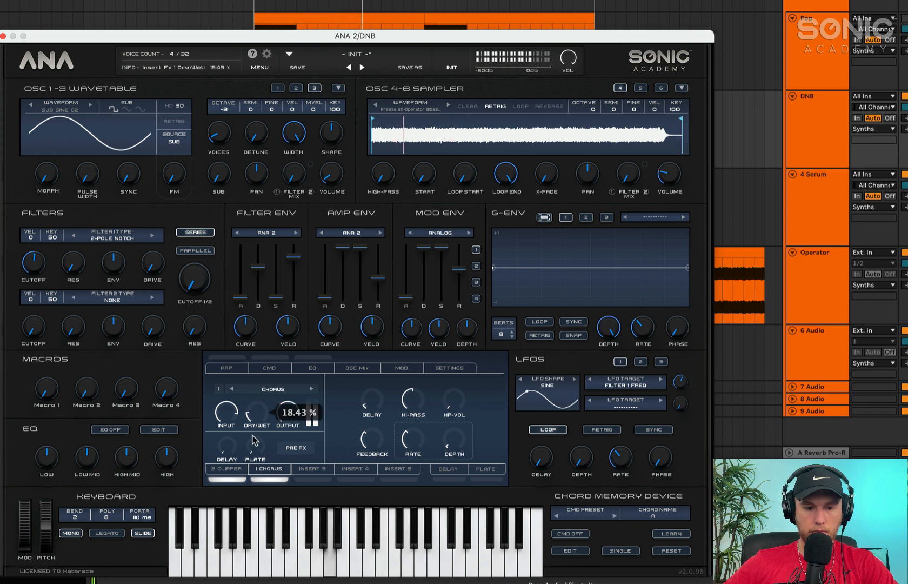
mouse_move(287, 416)
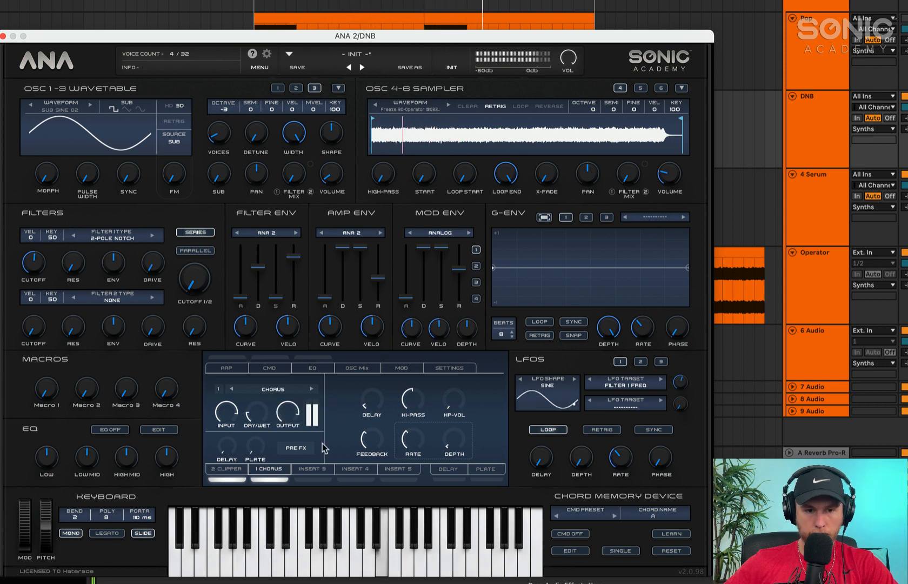
left_click_drag(261, 419, 263, 430)
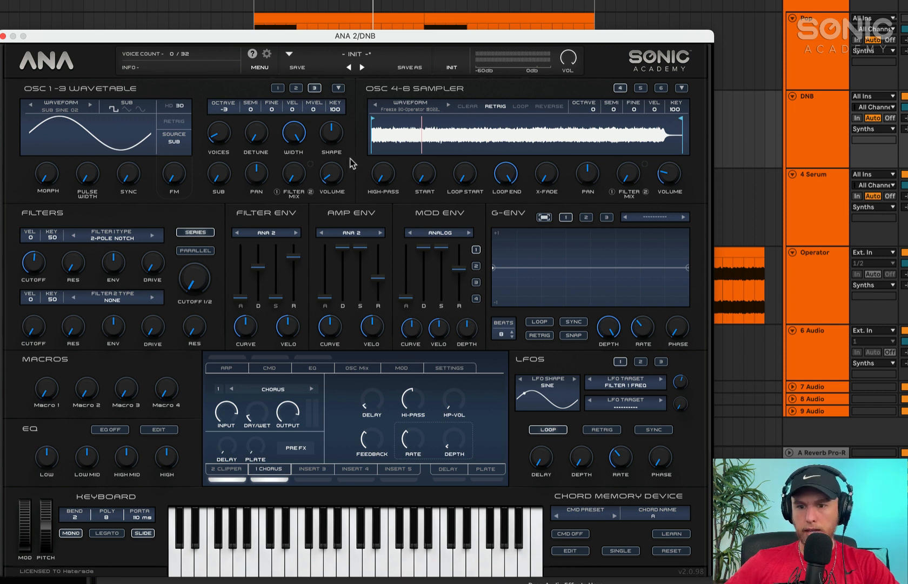
Set oscillator 2's fine tuning to 26
left_click(296, 87)
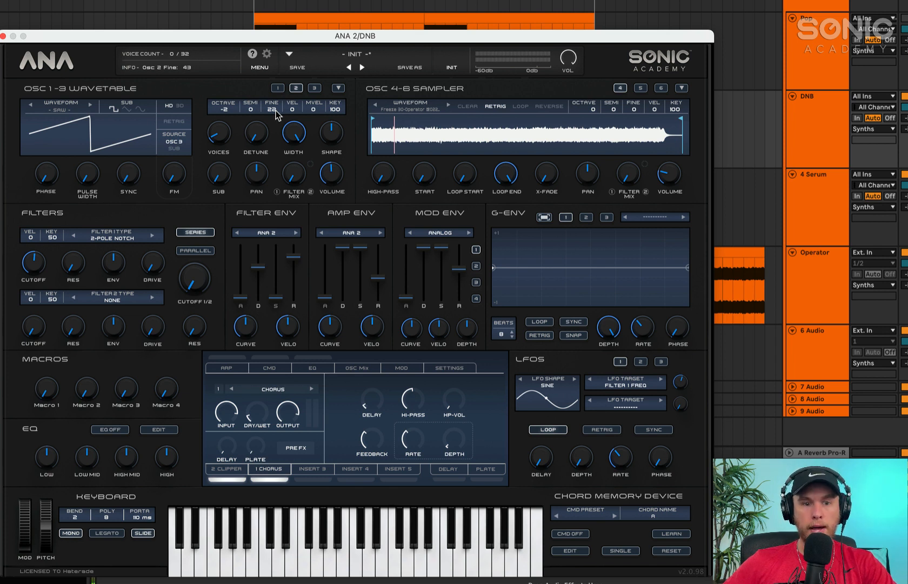
mouse_move(277, 115)
left_mouse_down()
mouse_move(292, 1)
mouse_move(288, 108)
left_mouse_up()
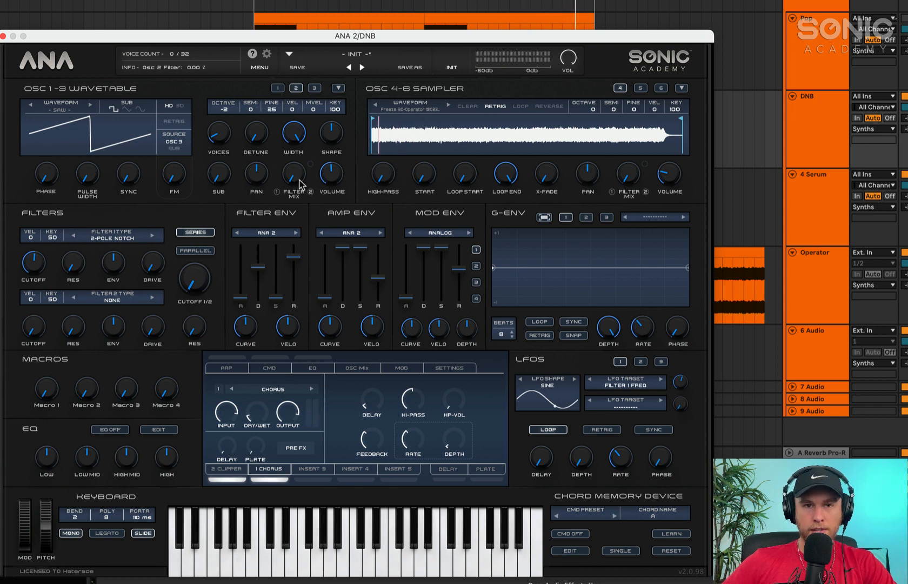